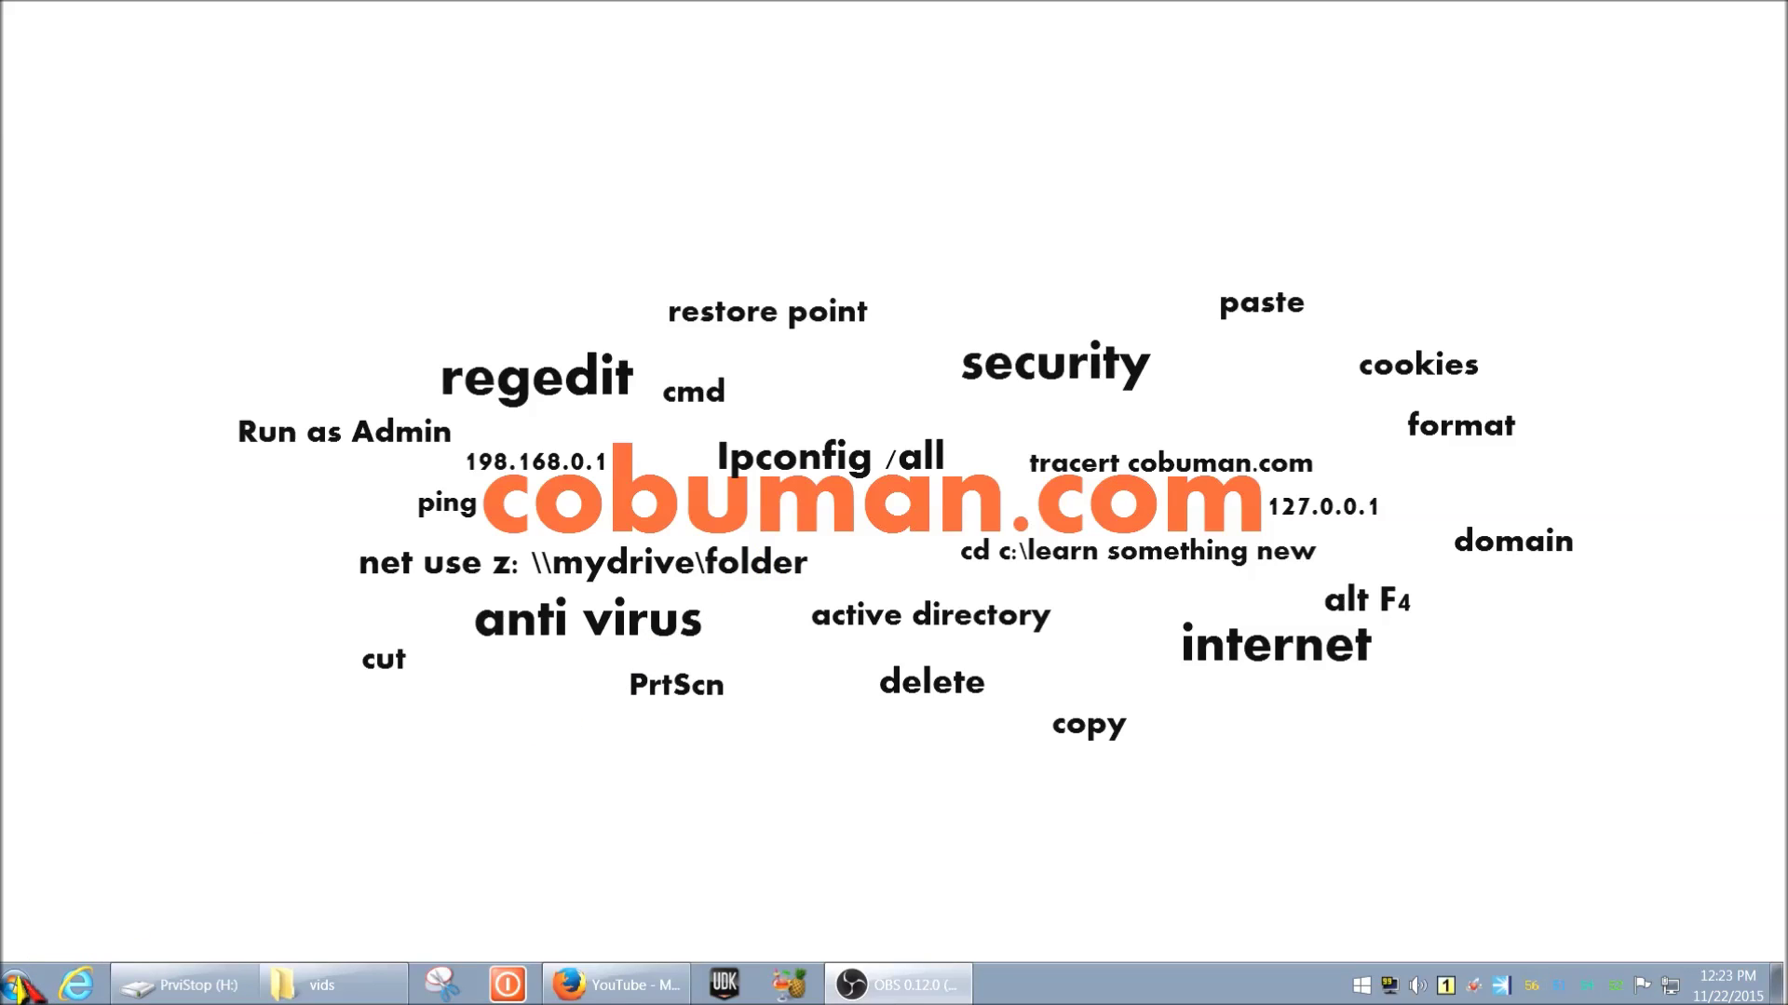
Step: Search the Start menu for "windows firewall", retyping after clearing the first attempt
click(22, 986)
text(wi)
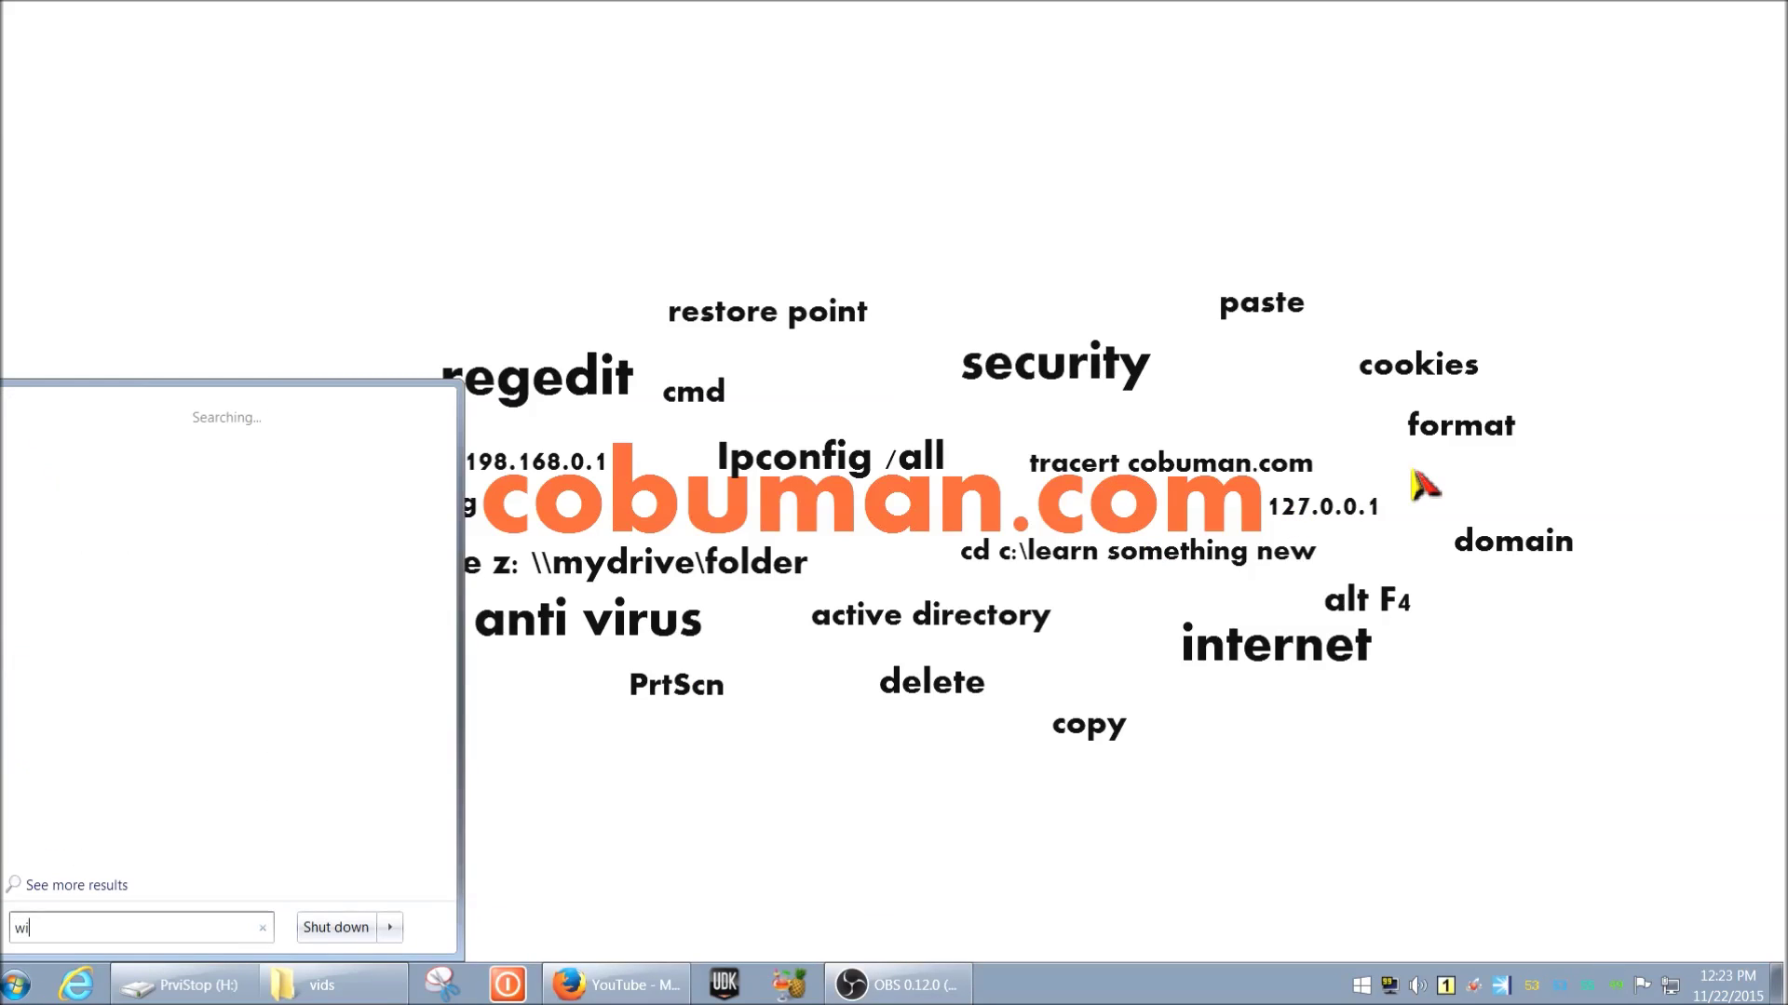
text(ndow)
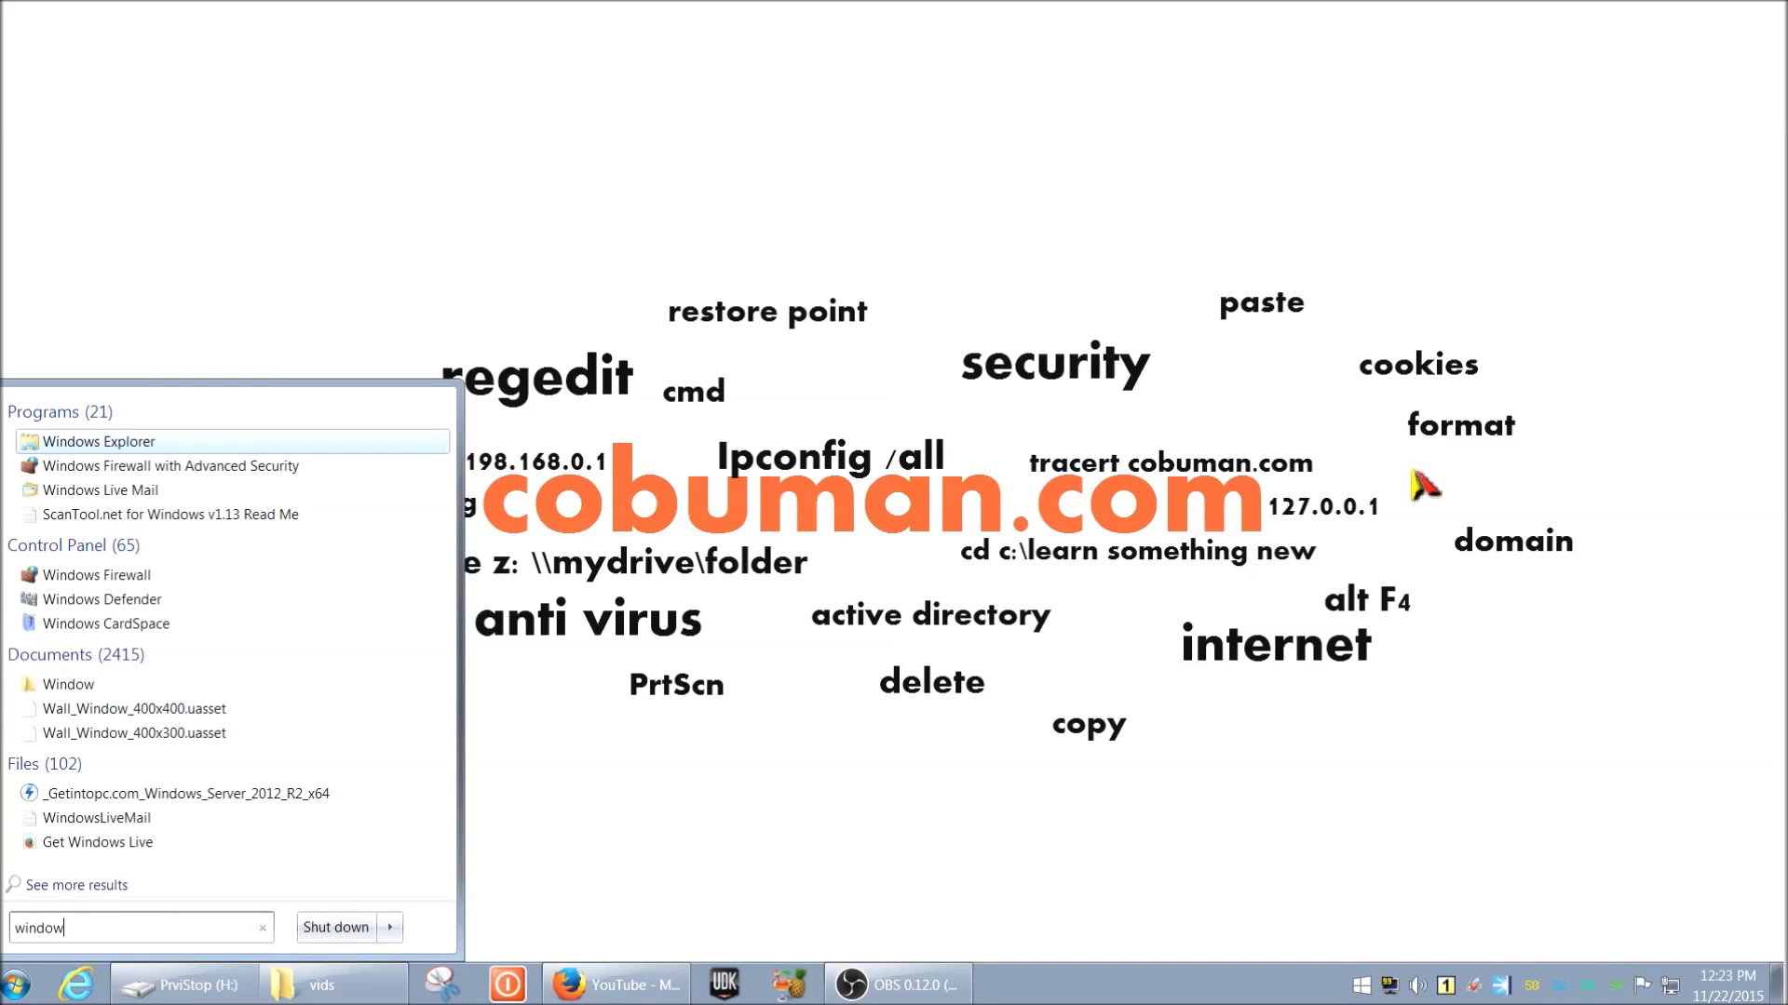
text(s)
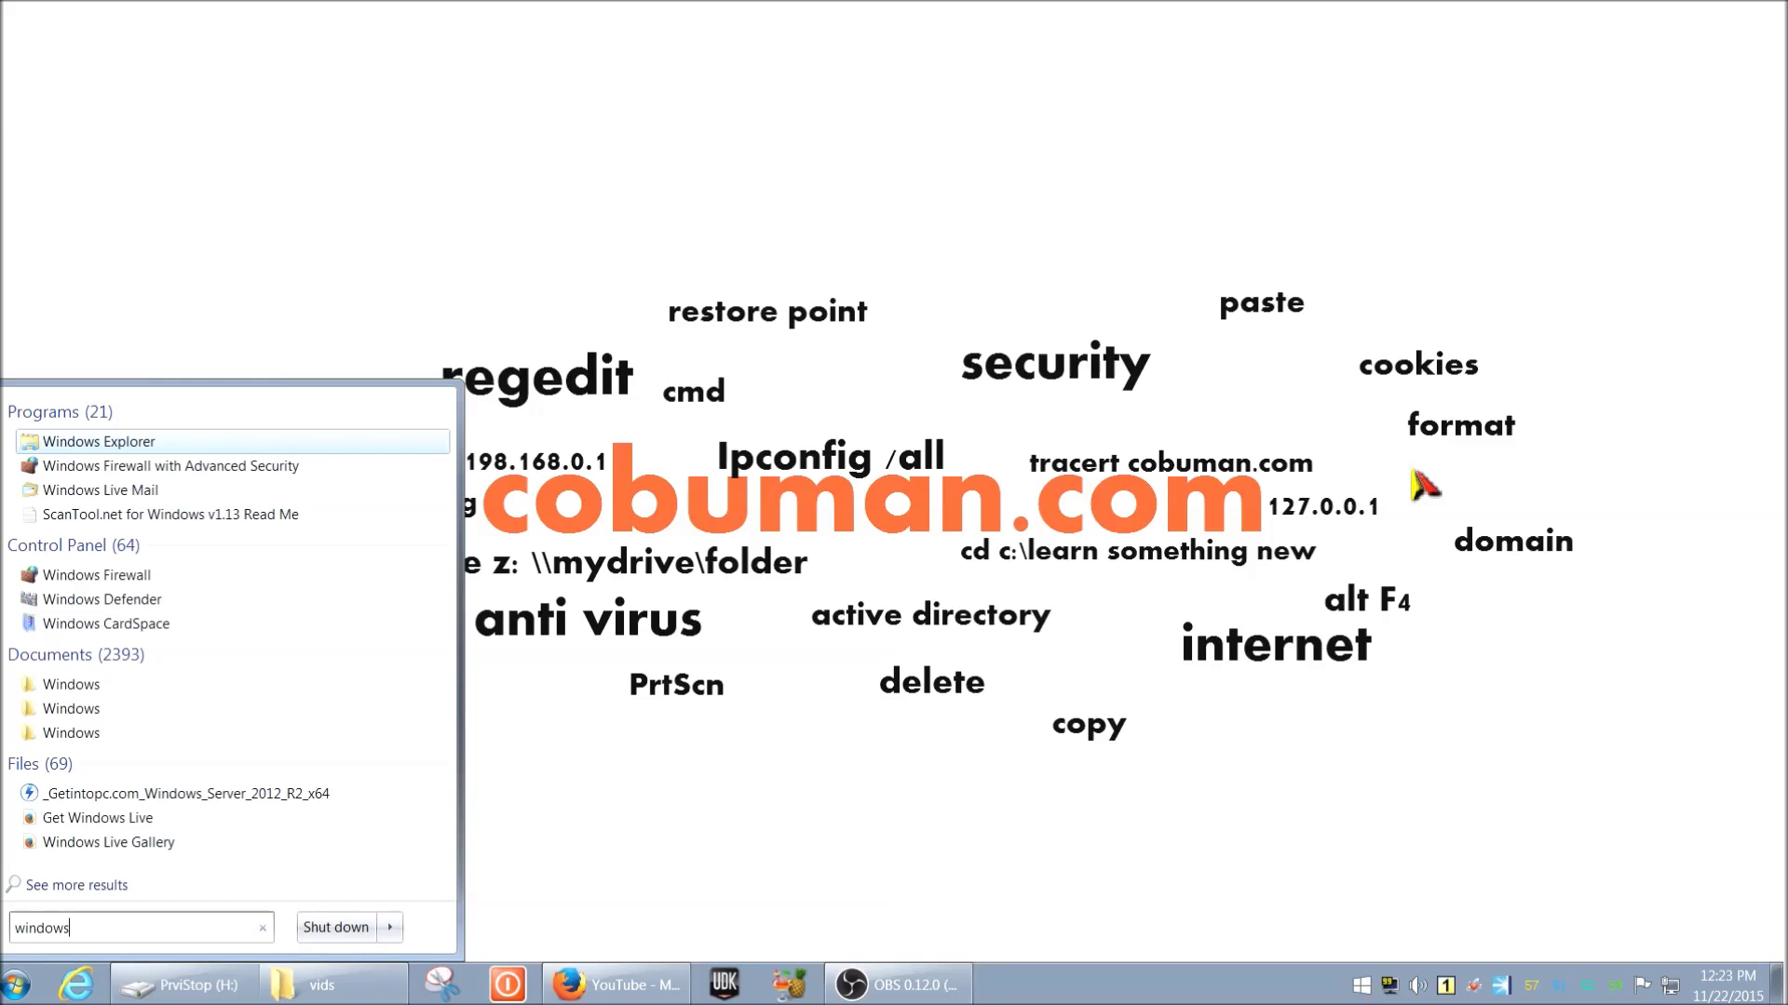
key(BackSpace)
key(BackSpace)
key(BackSpace)
key(BackSpace)
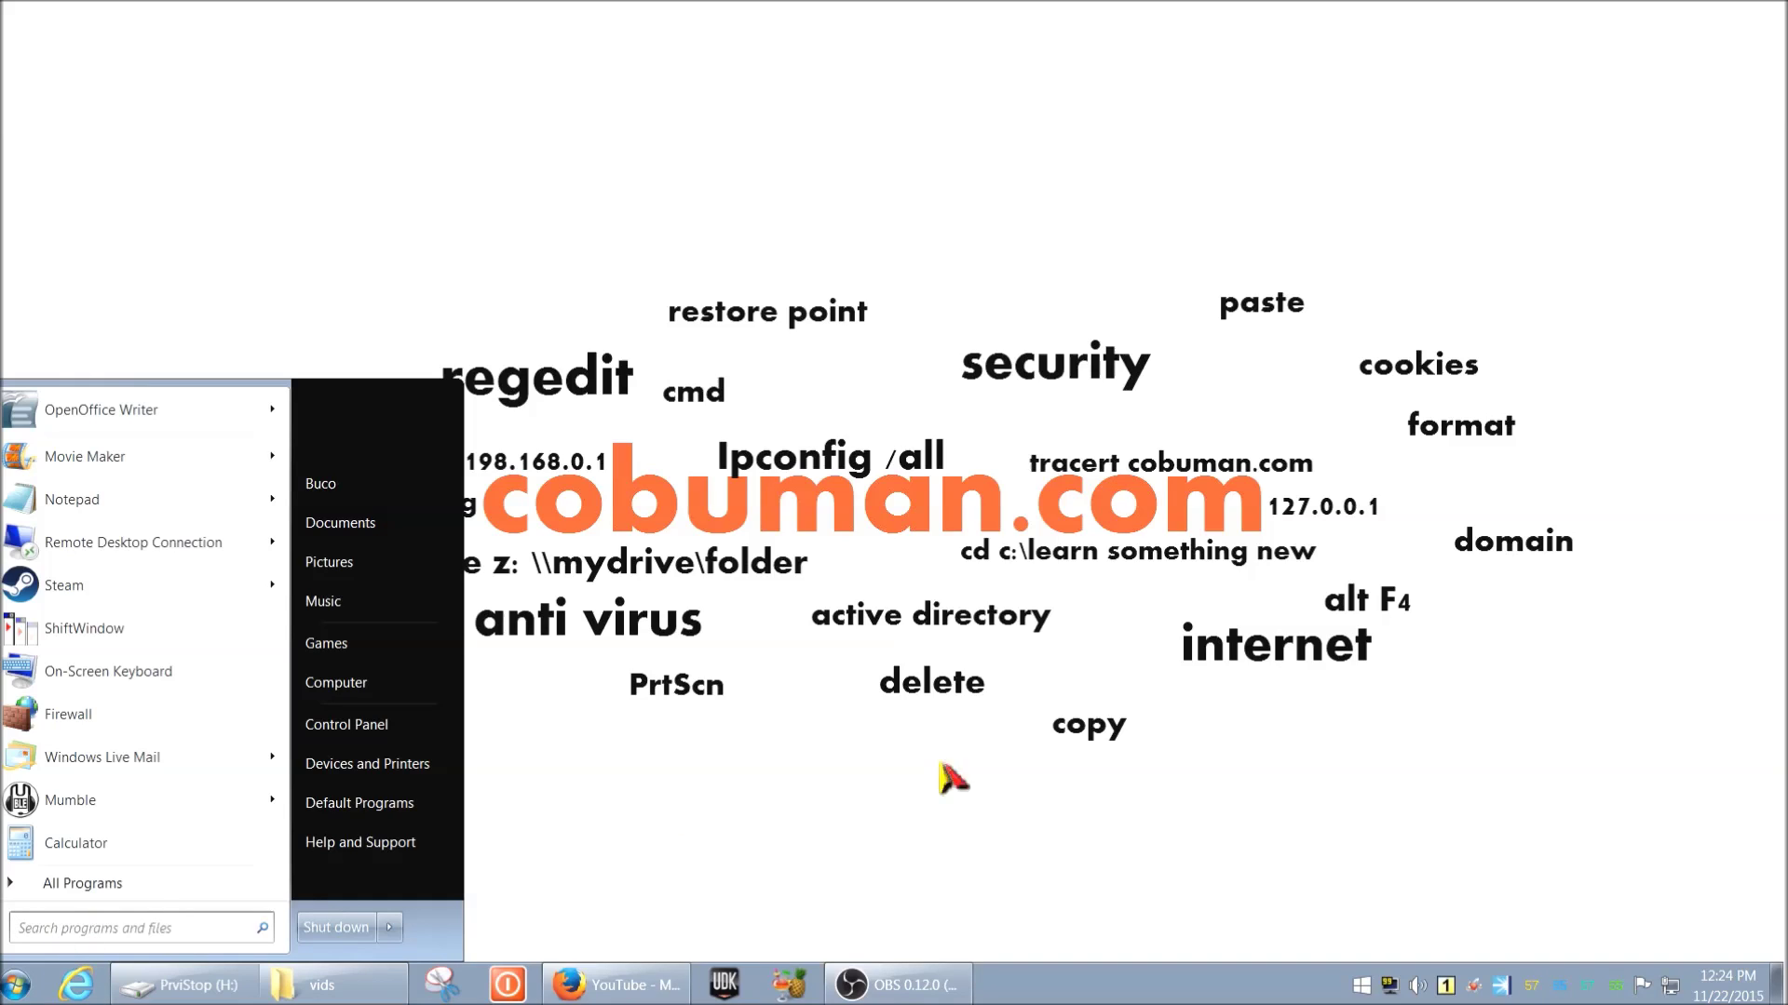
text(windows fi)
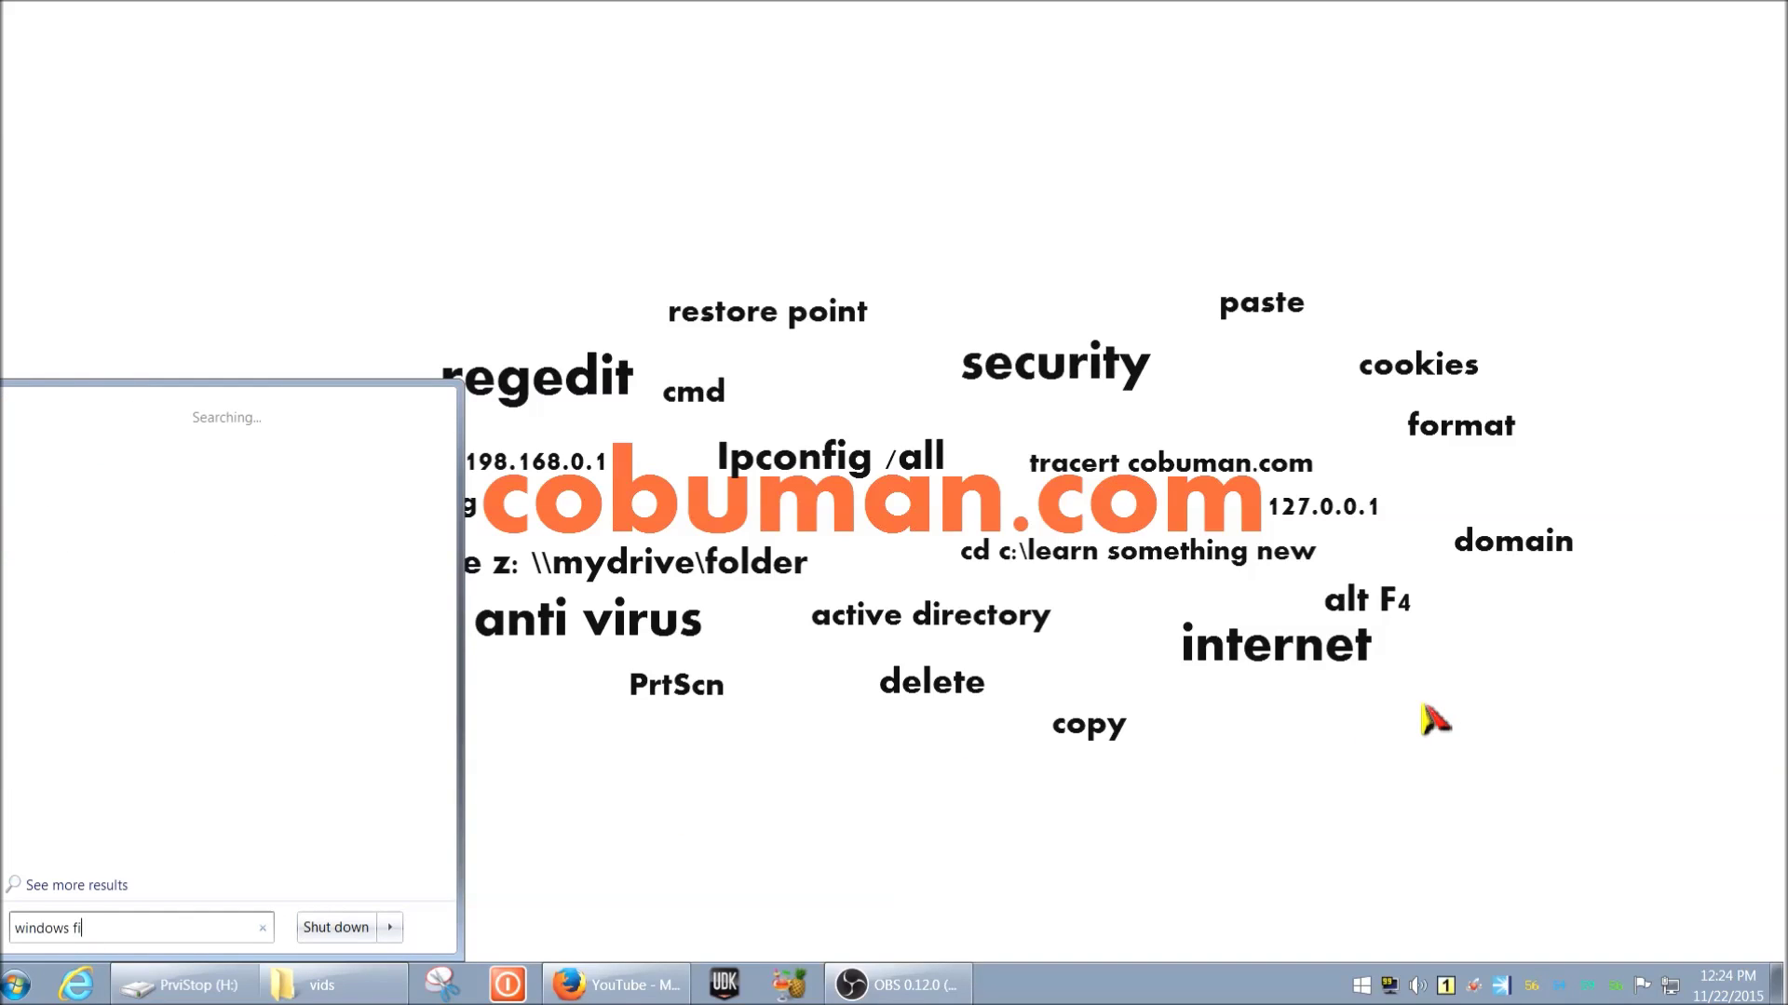
text(rwa)
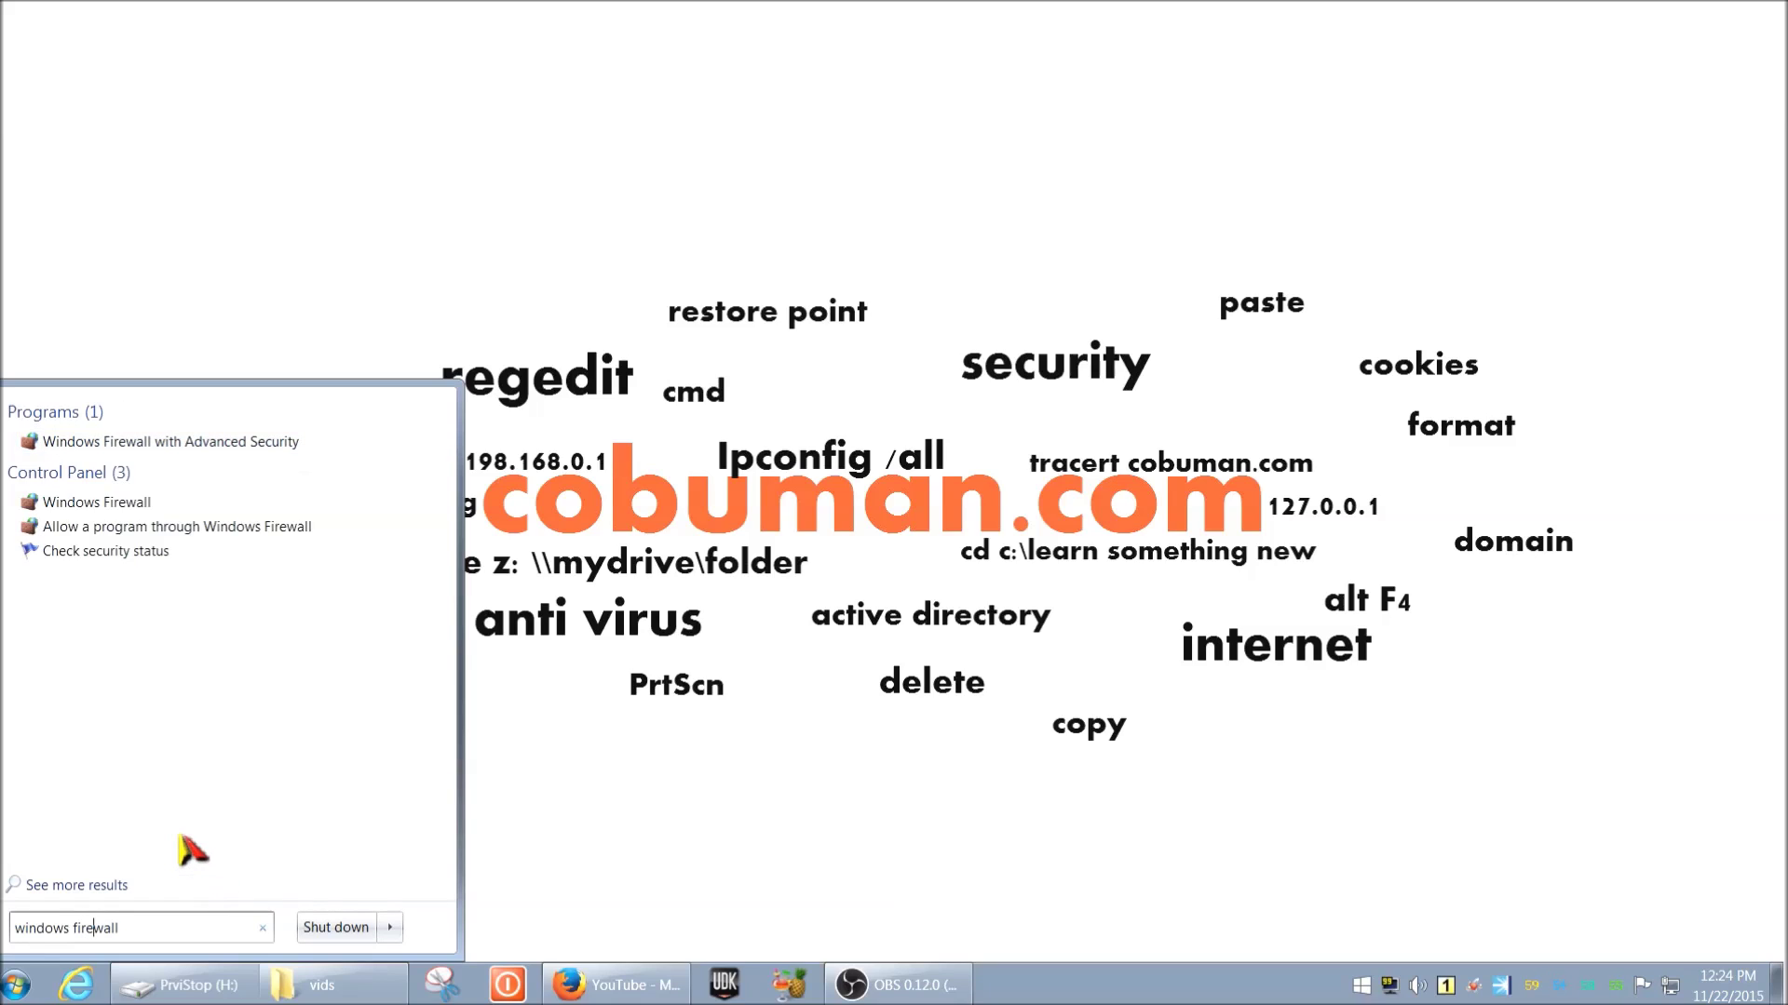
Step: Launch Windows Firewall with Advanced Security, then widen its window and the tree, overview and actions panes
click(183, 447)
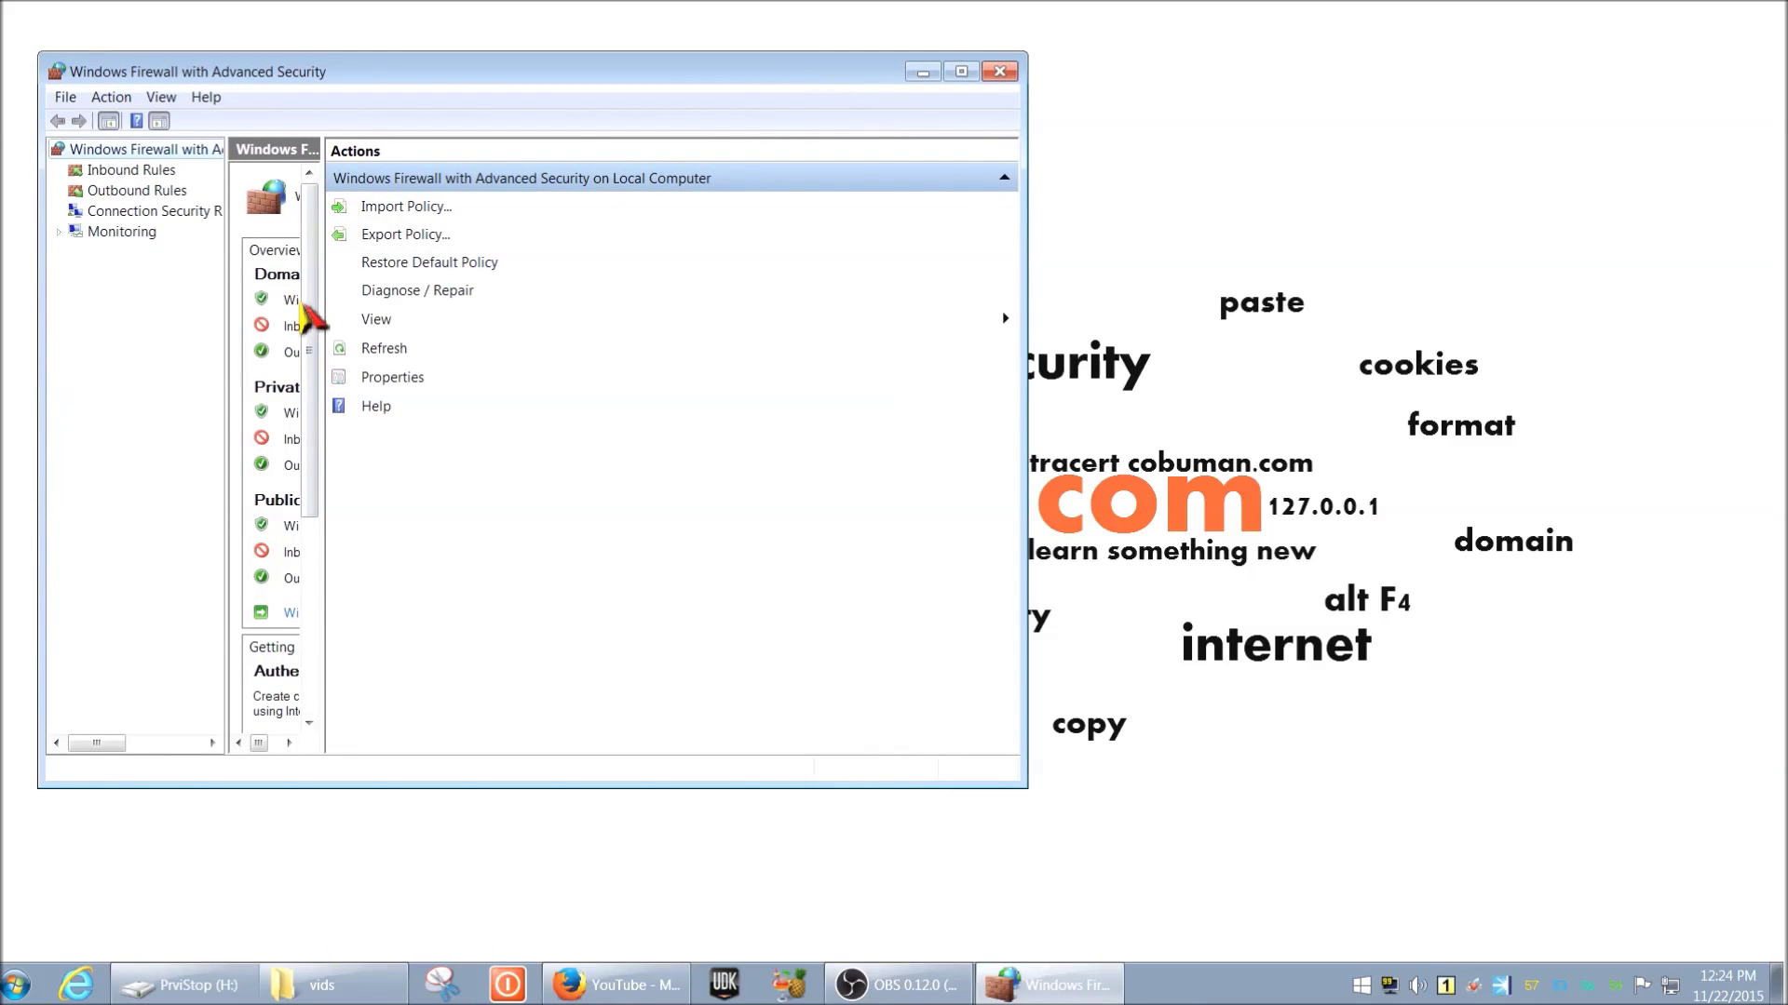
drag(321, 279, 598, 277)
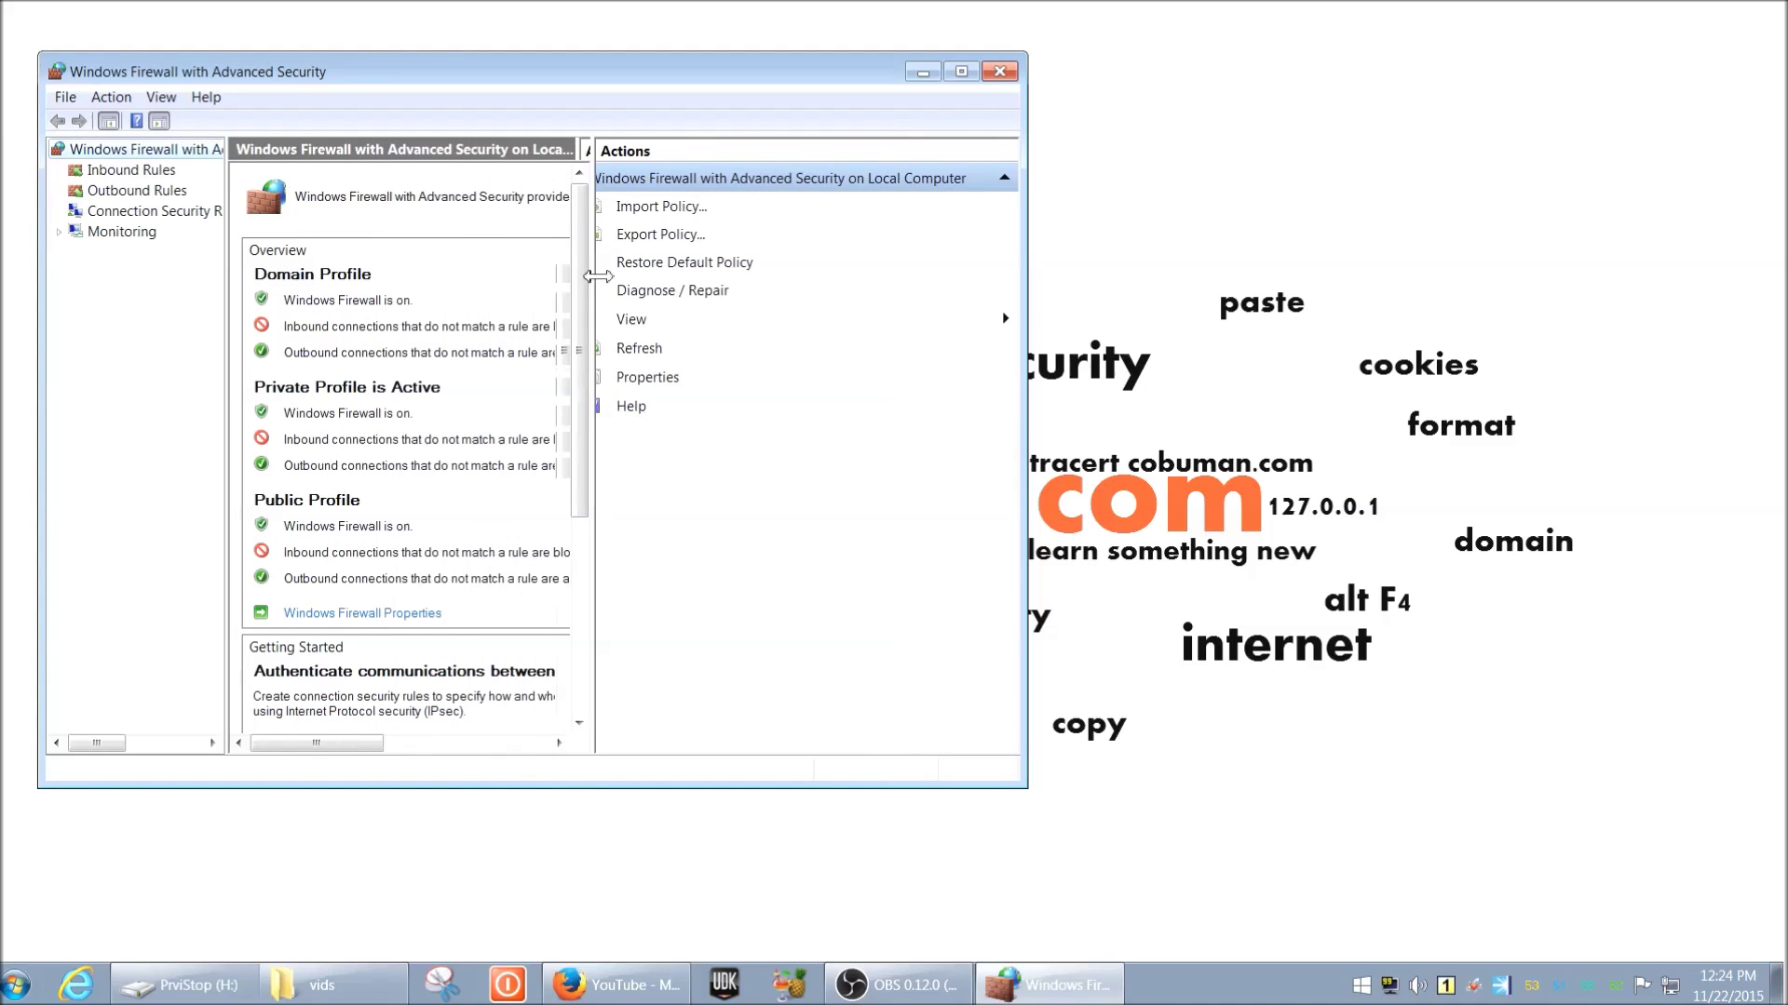
drag(1028, 400, 1378, 404)
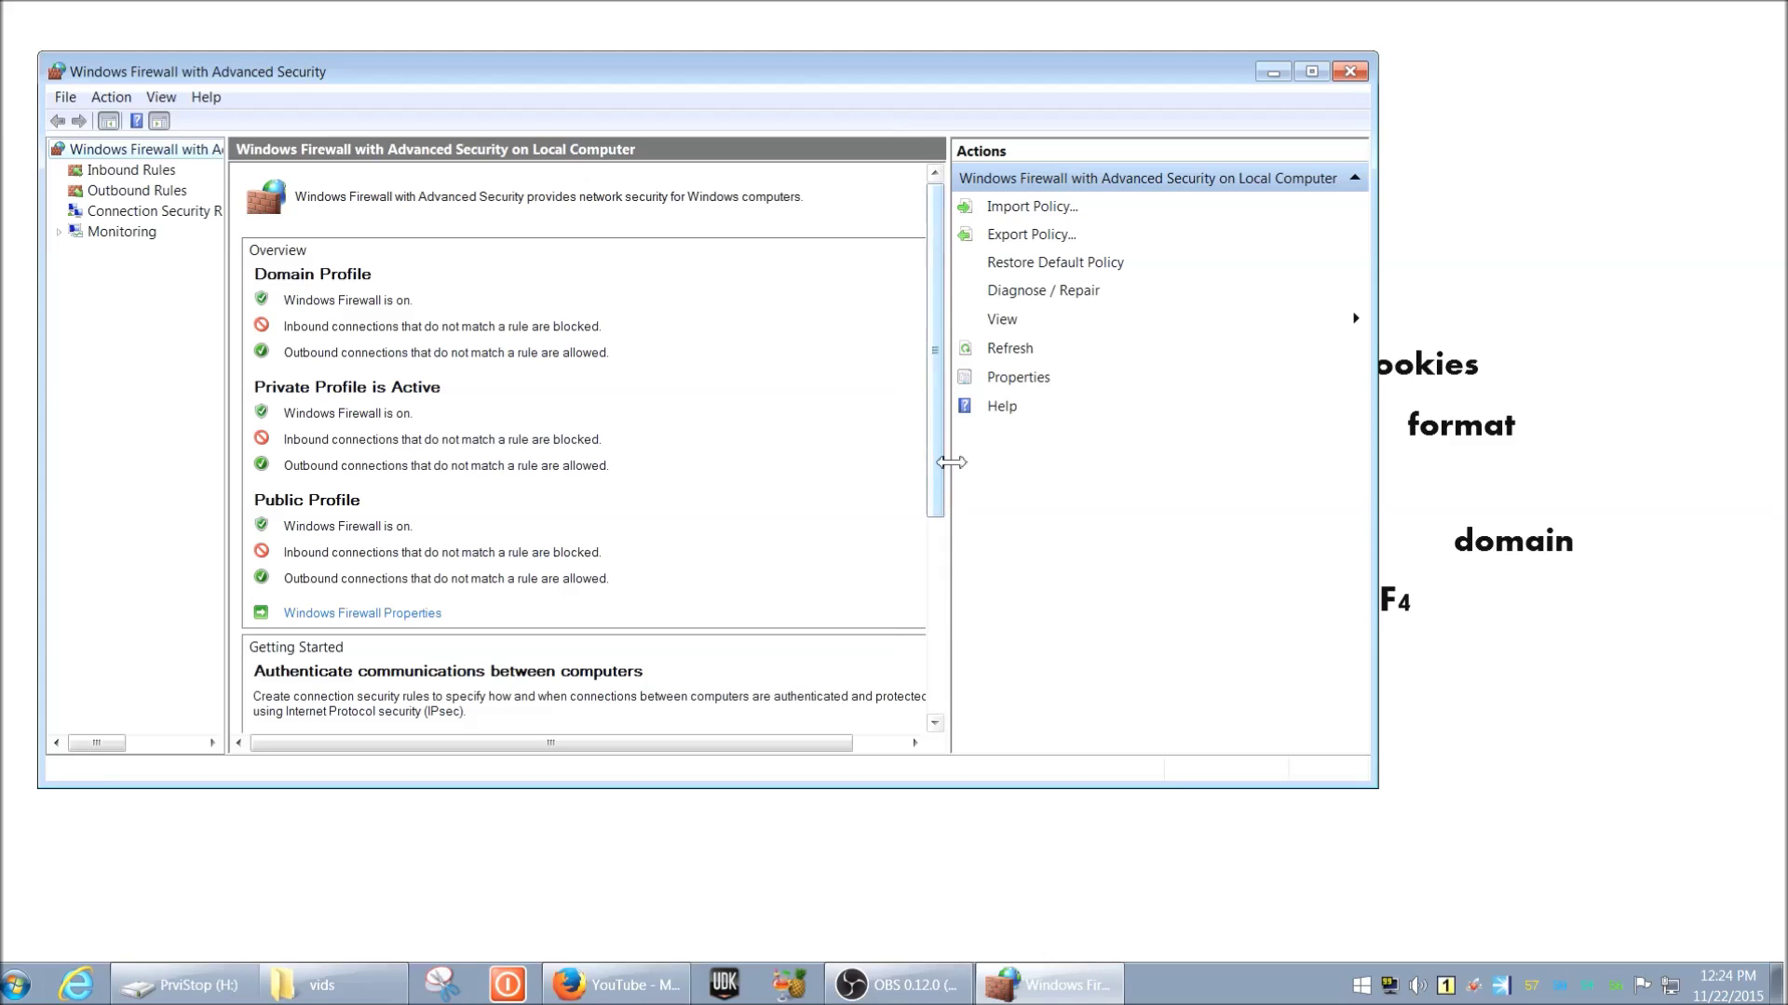
drag(950, 462, 872, 463)
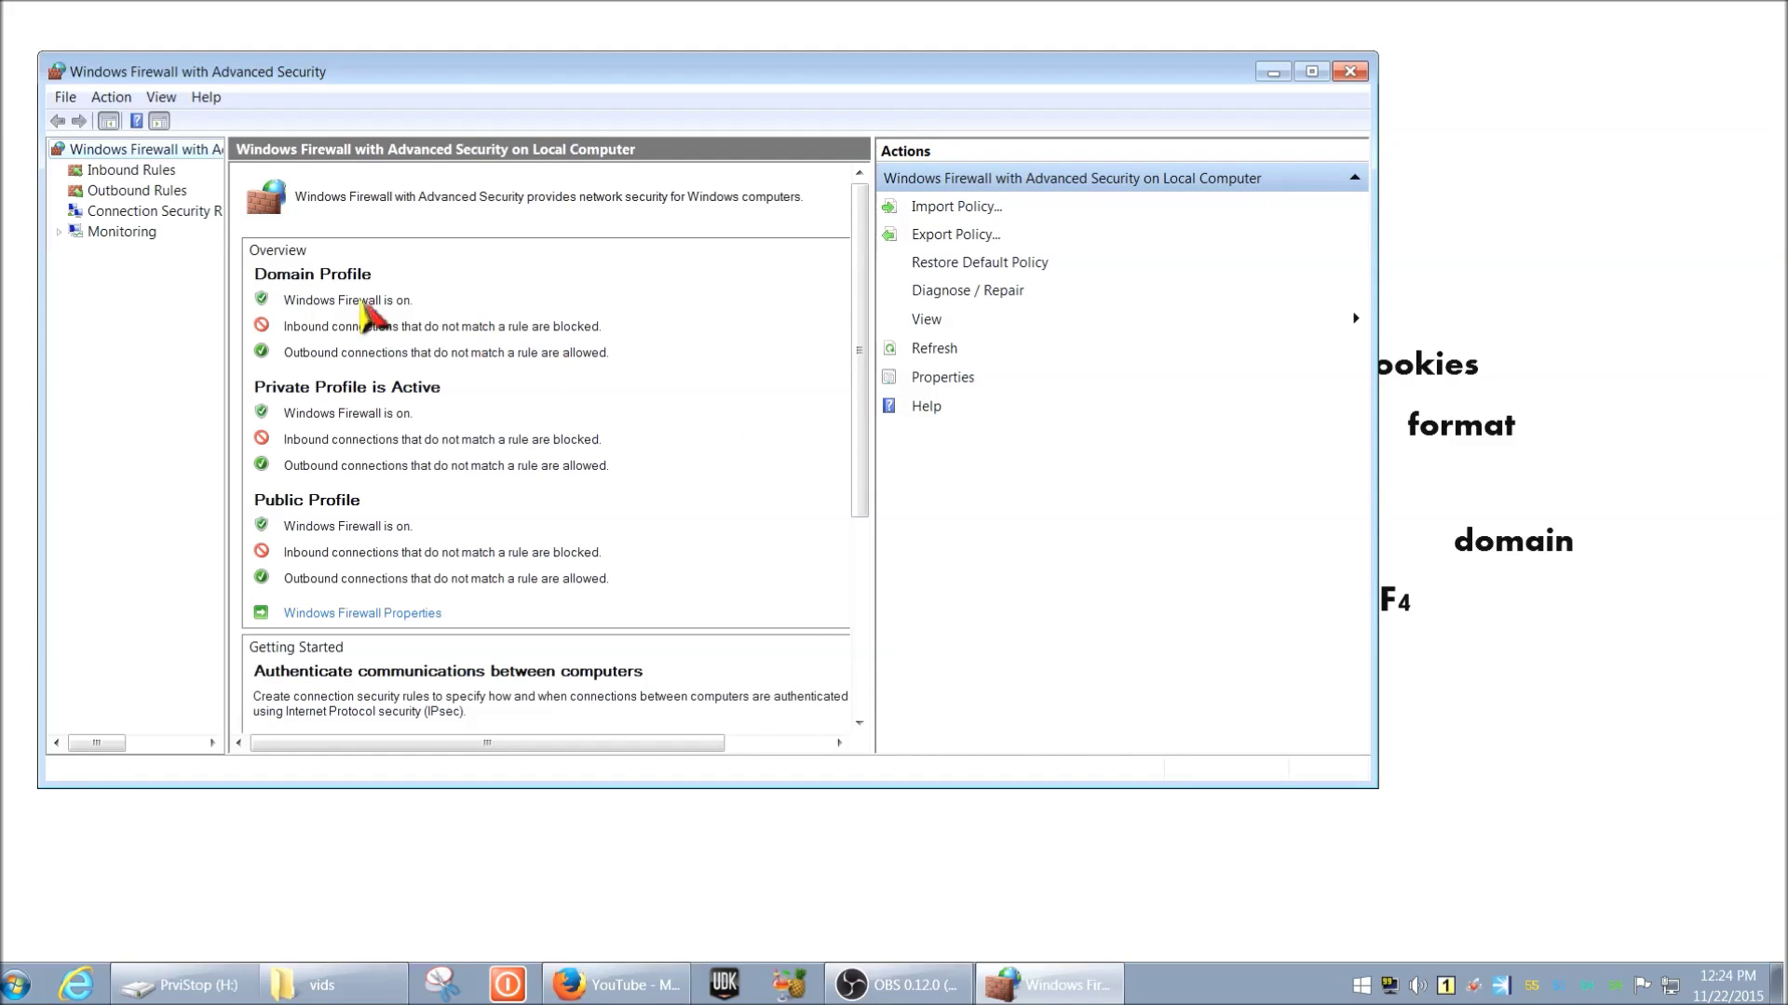
drag(226, 315, 303, 314)
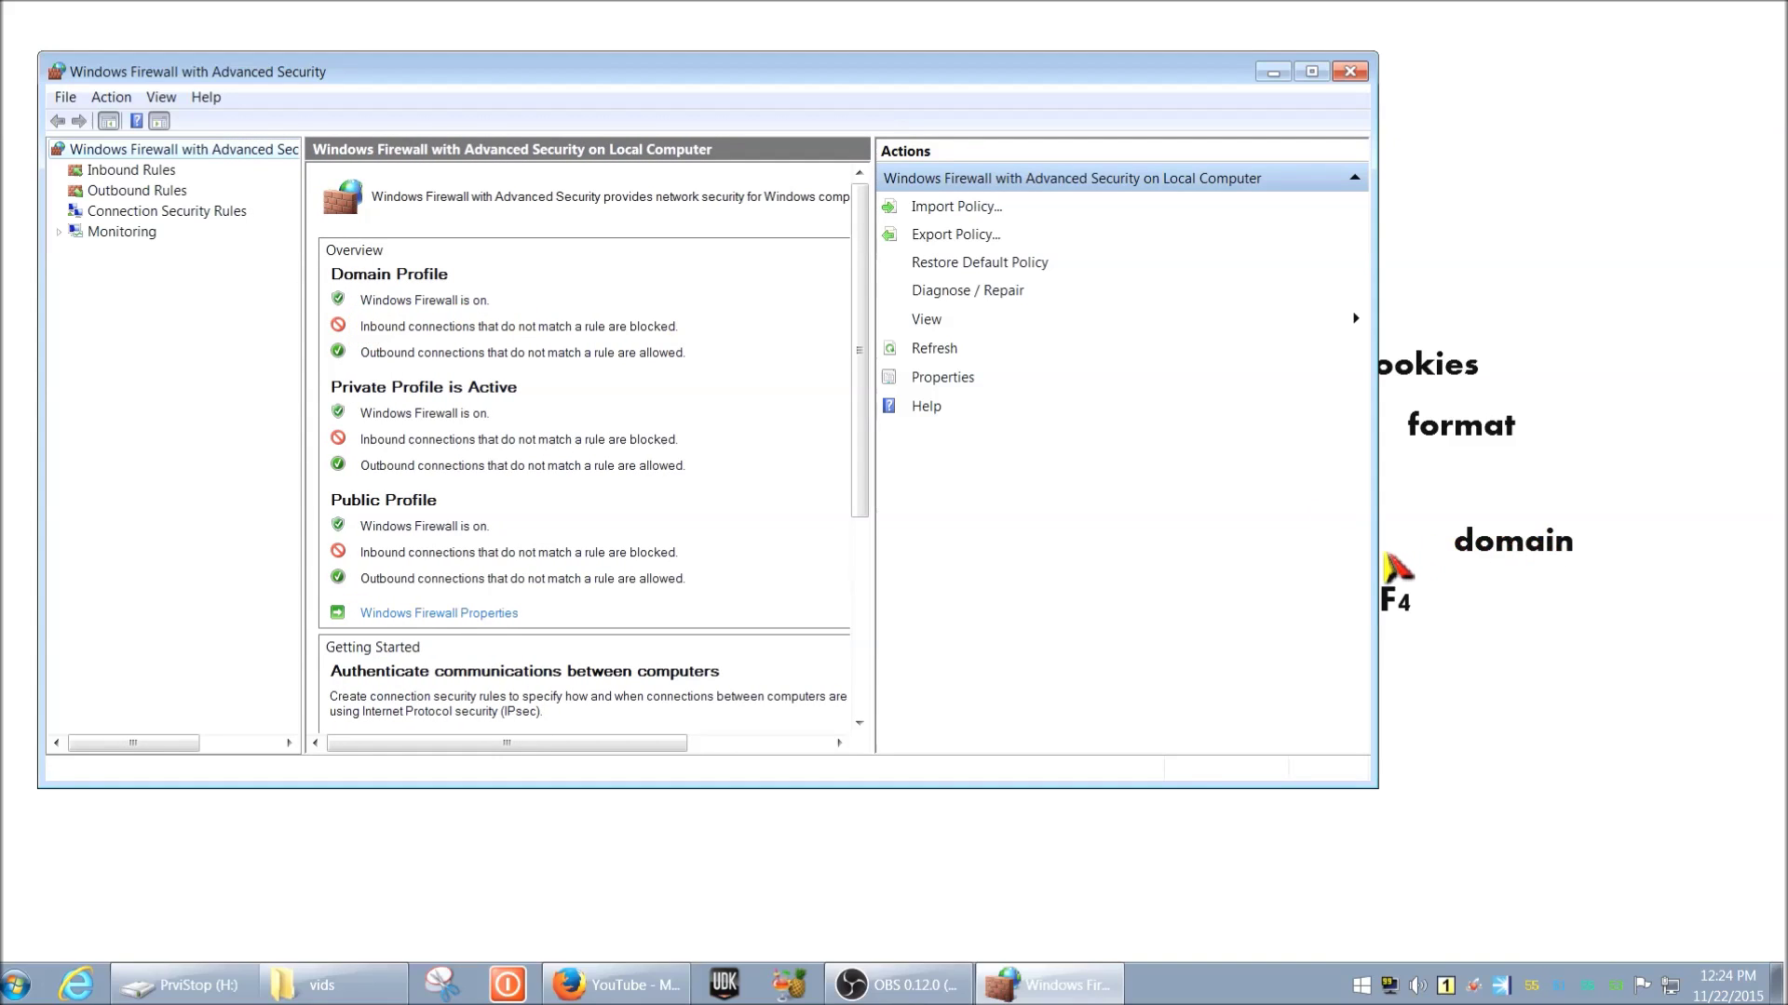
drag(1378, 559, 1426, 559)
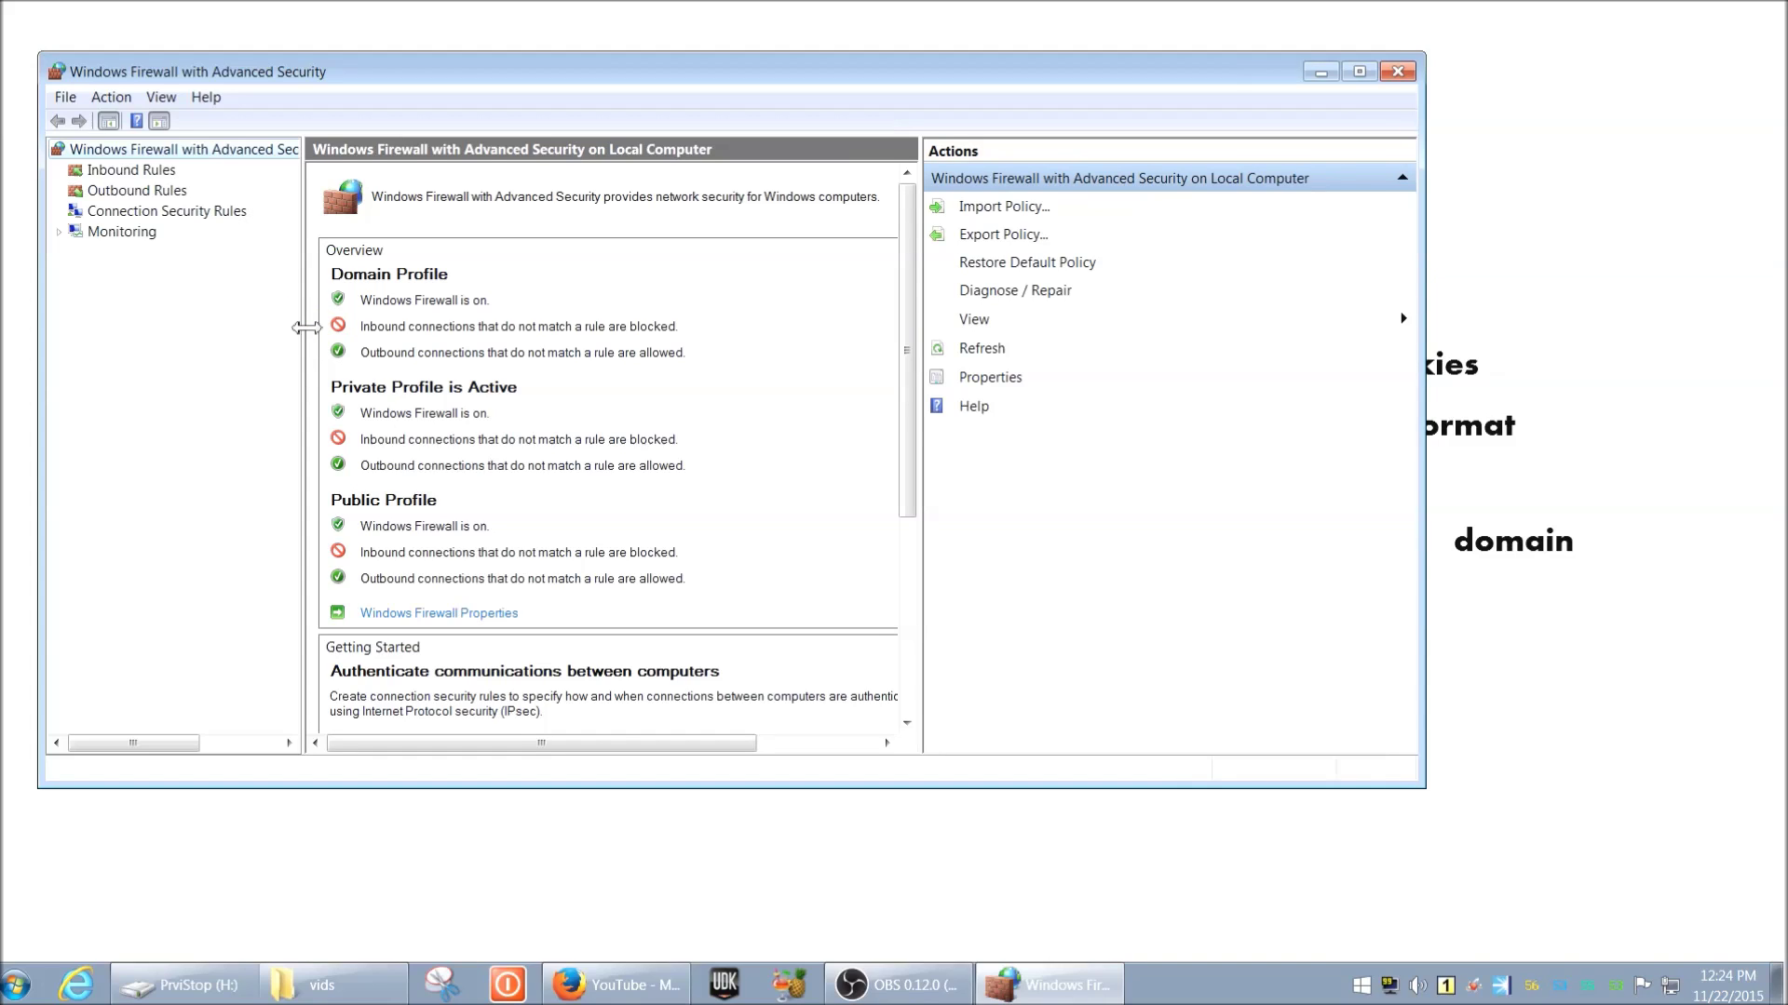
drag(306, 328, 340, 322)
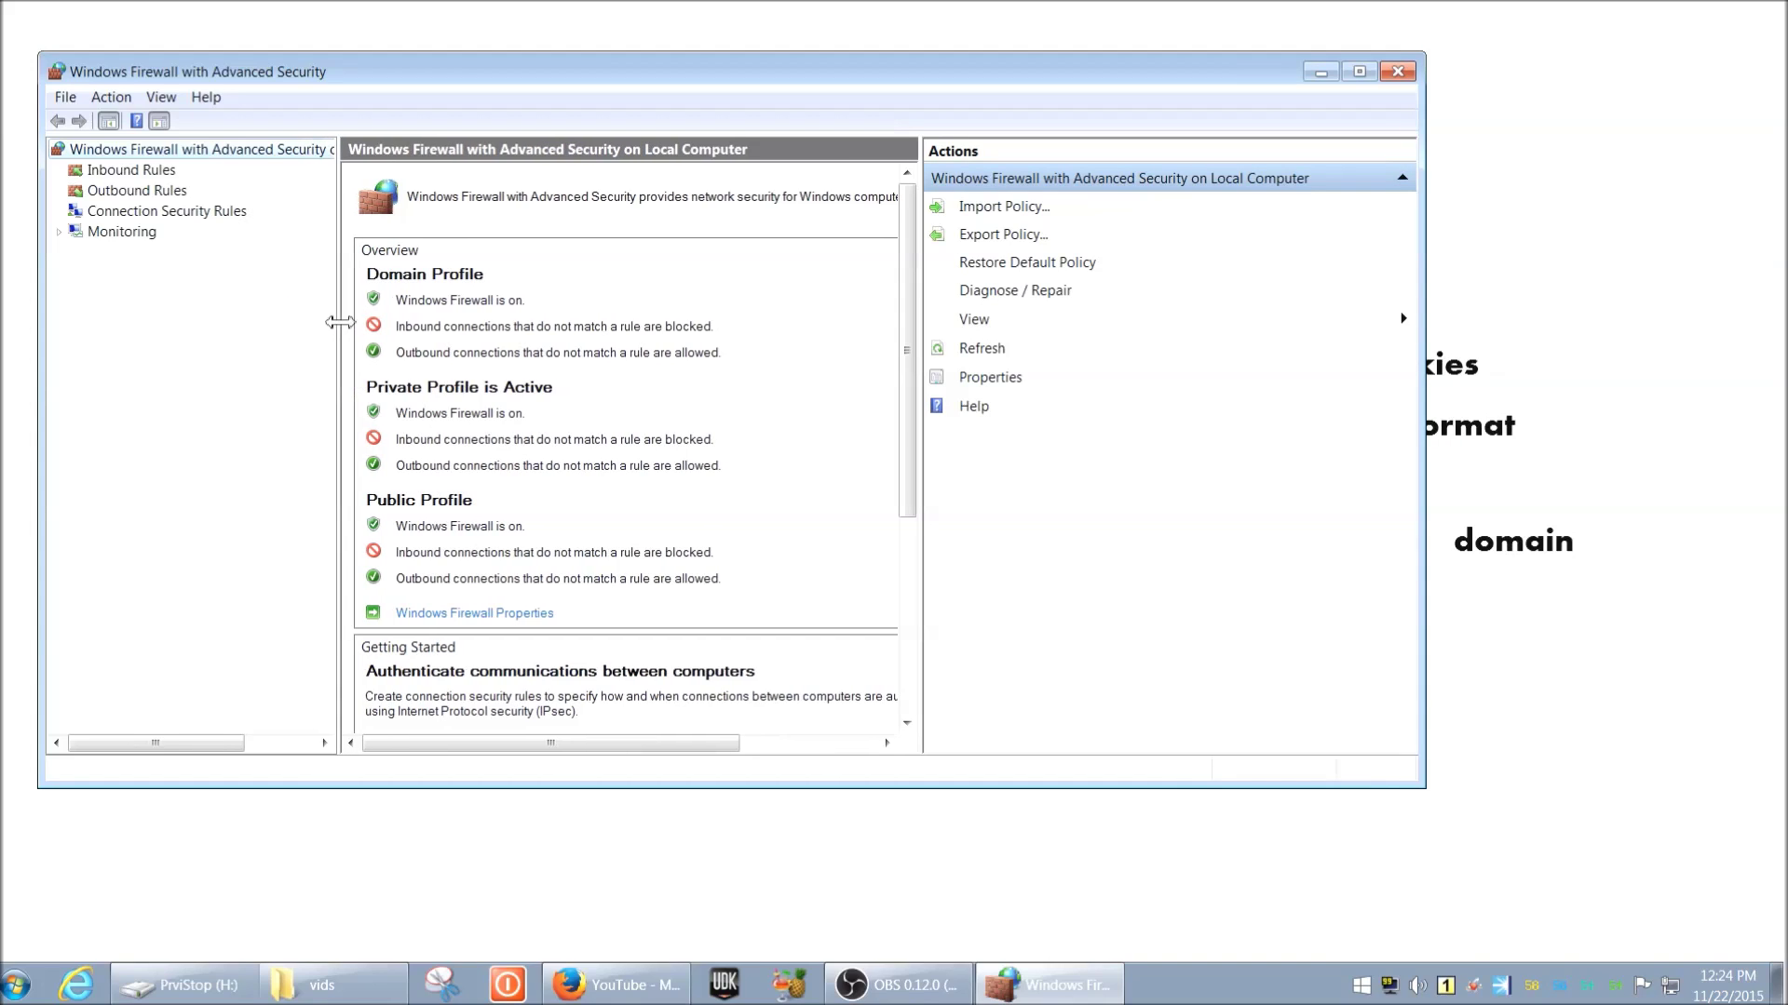
Step: Show the Inbound Rules list, glancing at Outbound Rules before returning
click(132, 172)
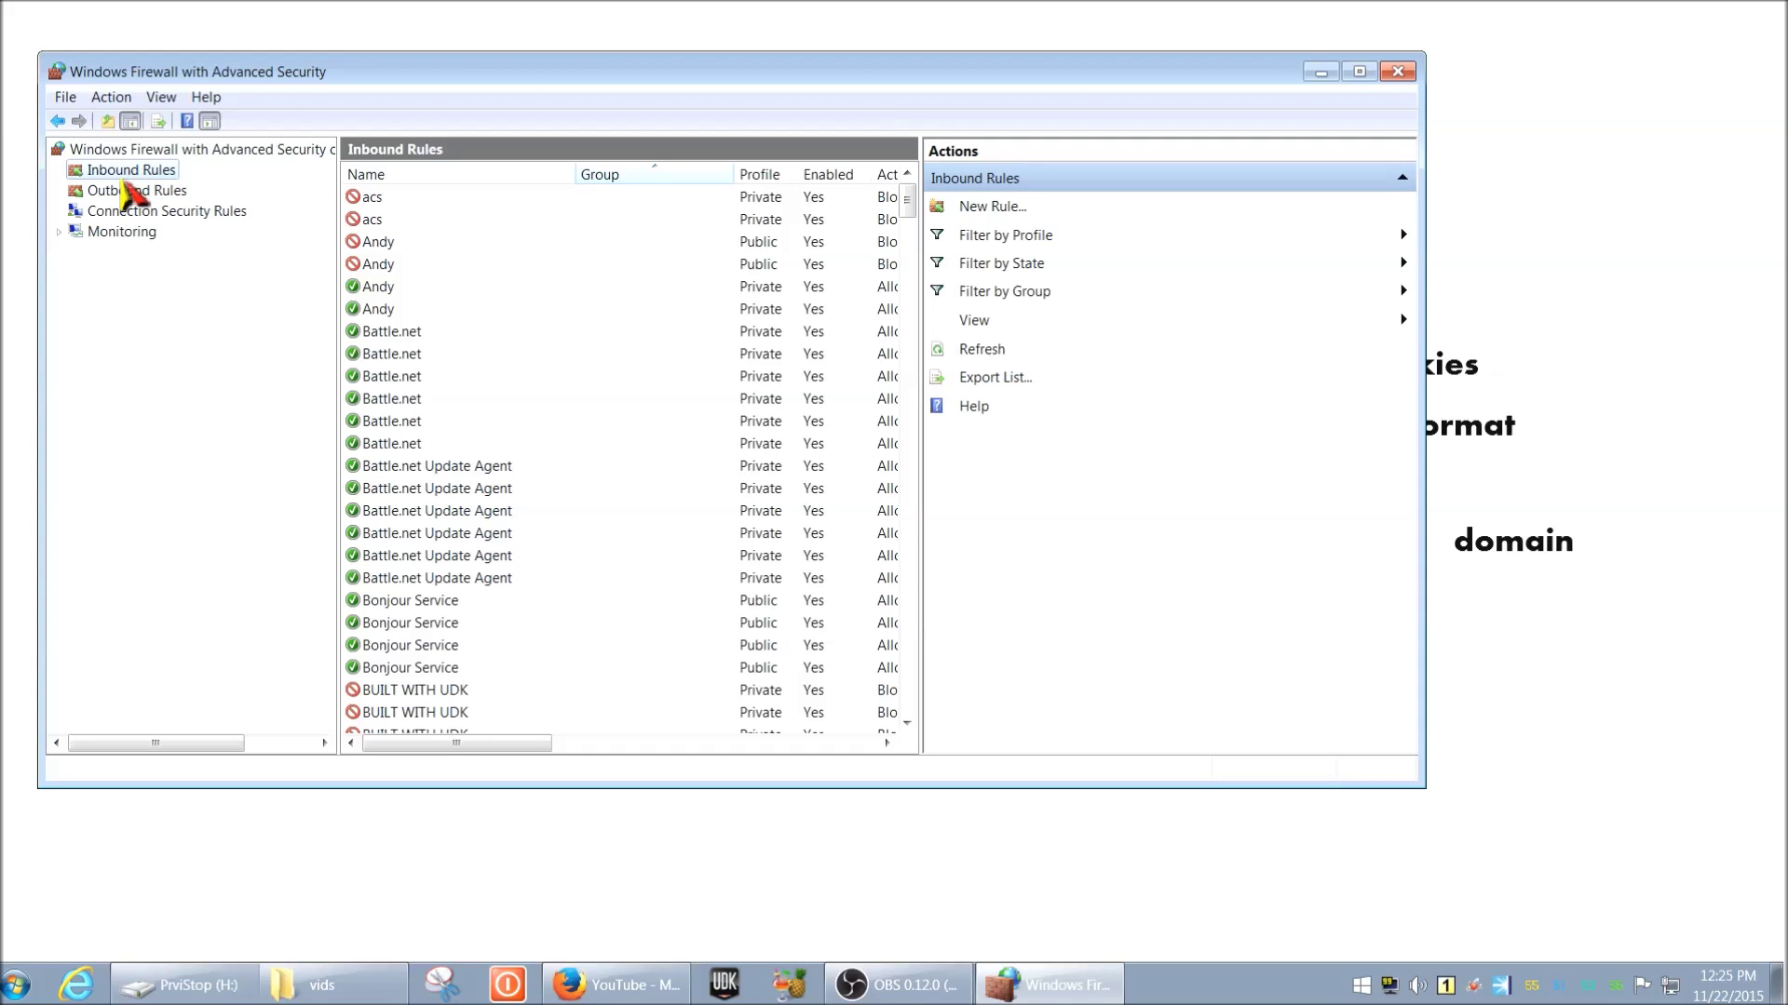
click(126, 190)
click(125, 171)
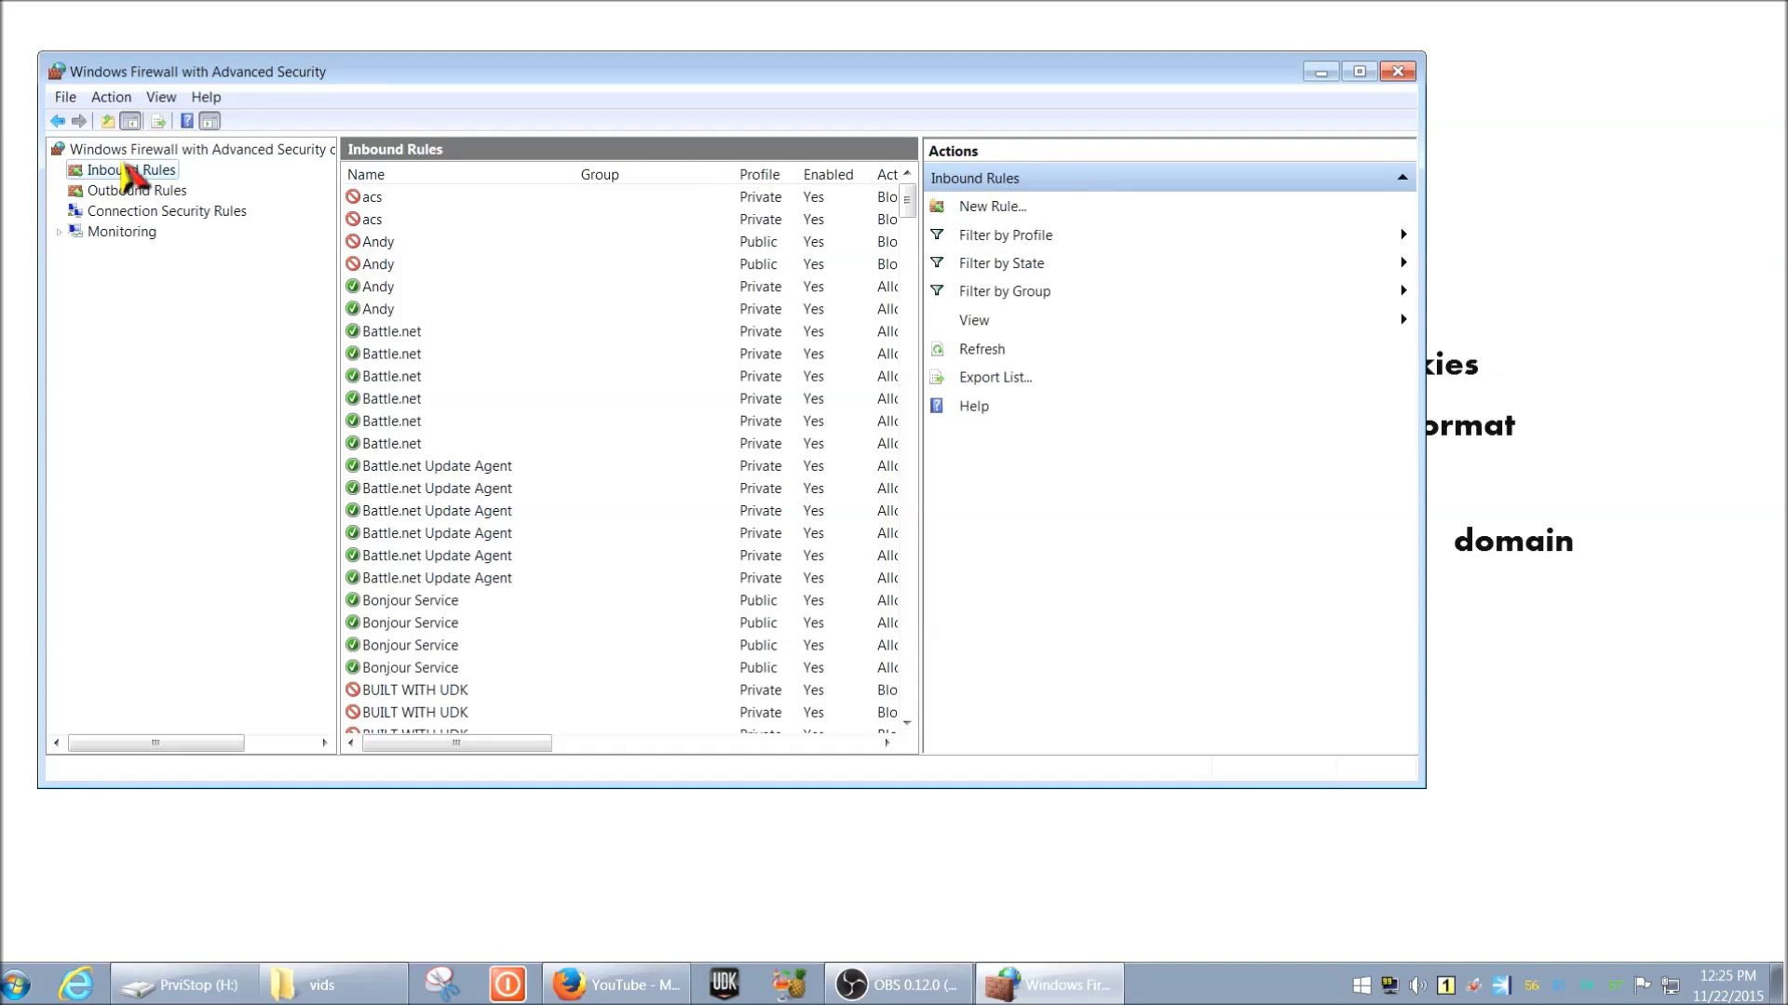
Step: Start a new inbound rule targeting the program C:\Fraps\fraps.exe
click(994, 206)
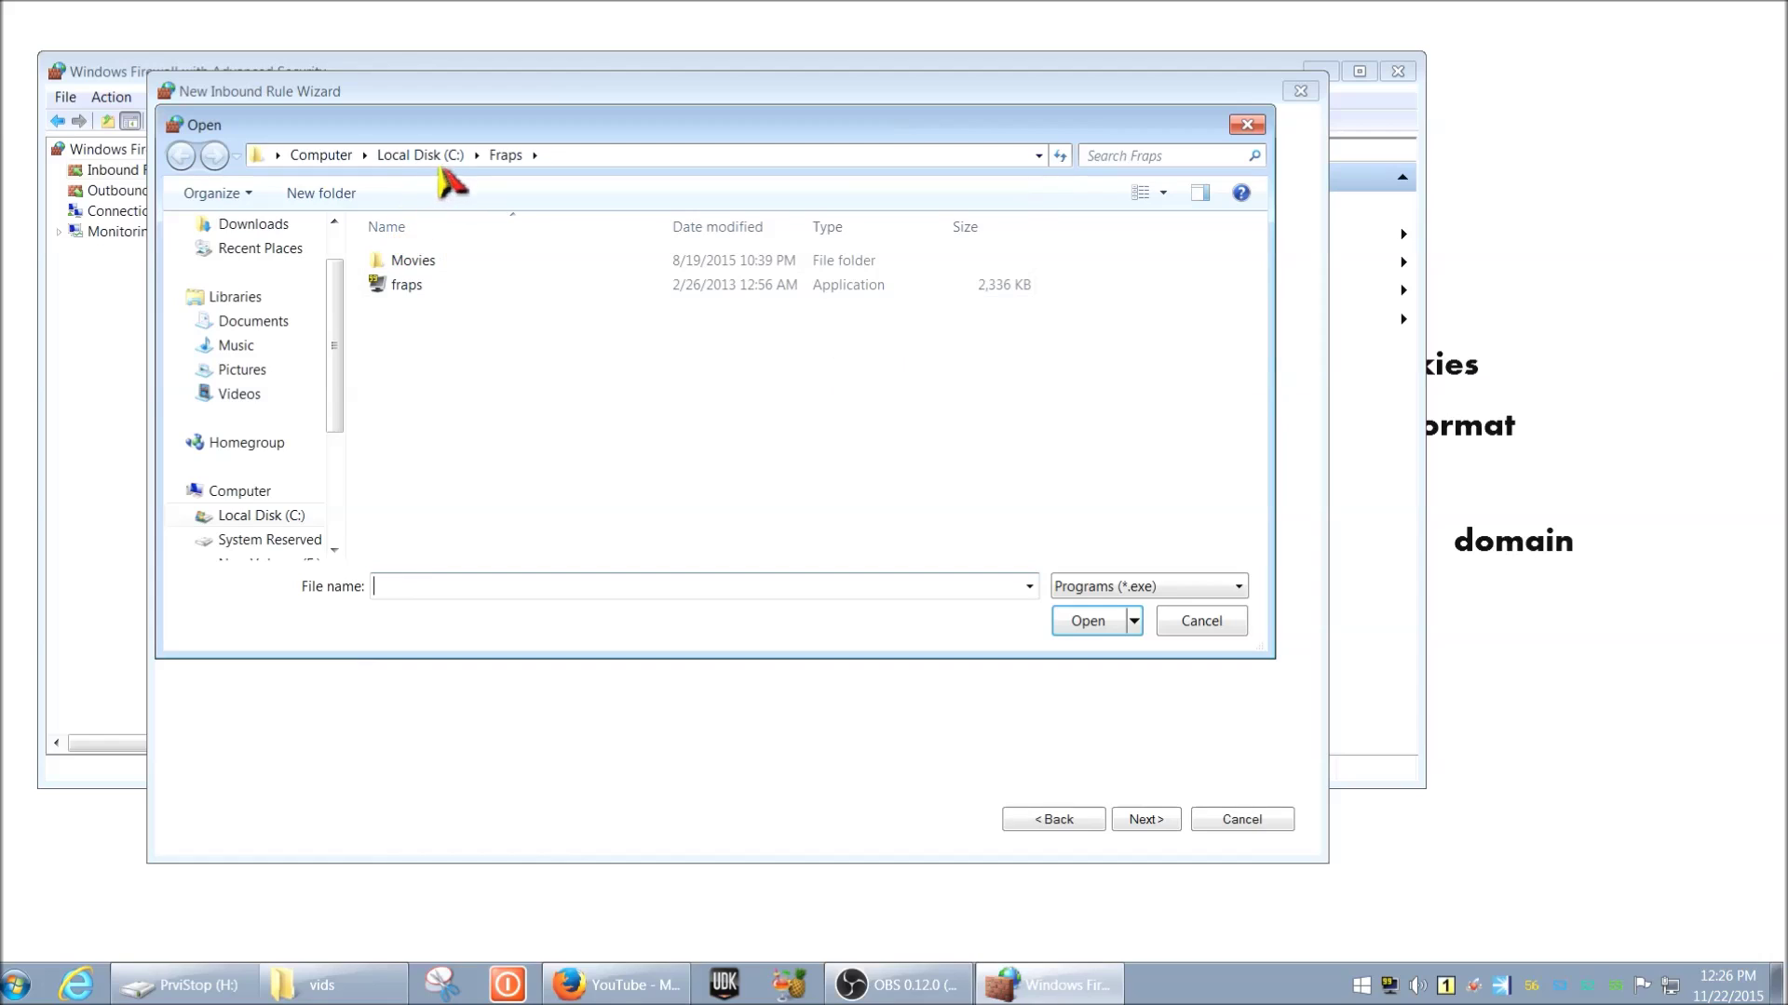
click(436, 156)
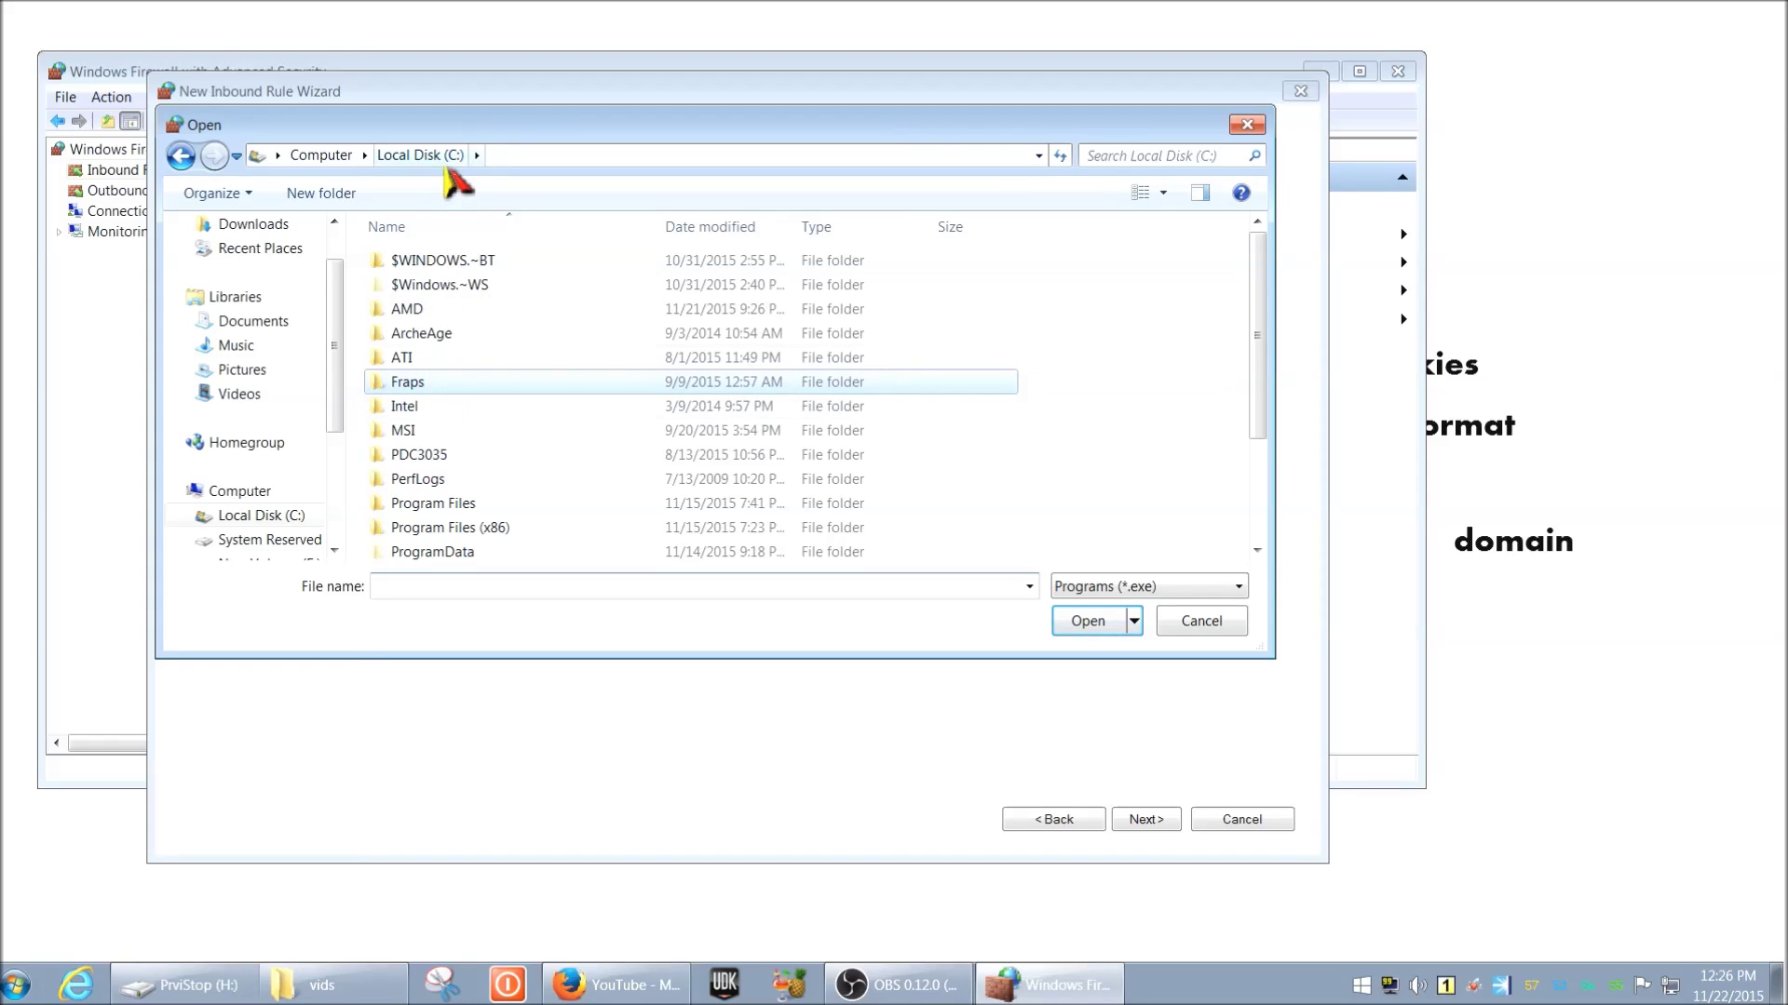
double_click(422, 390)
click(453, 289)
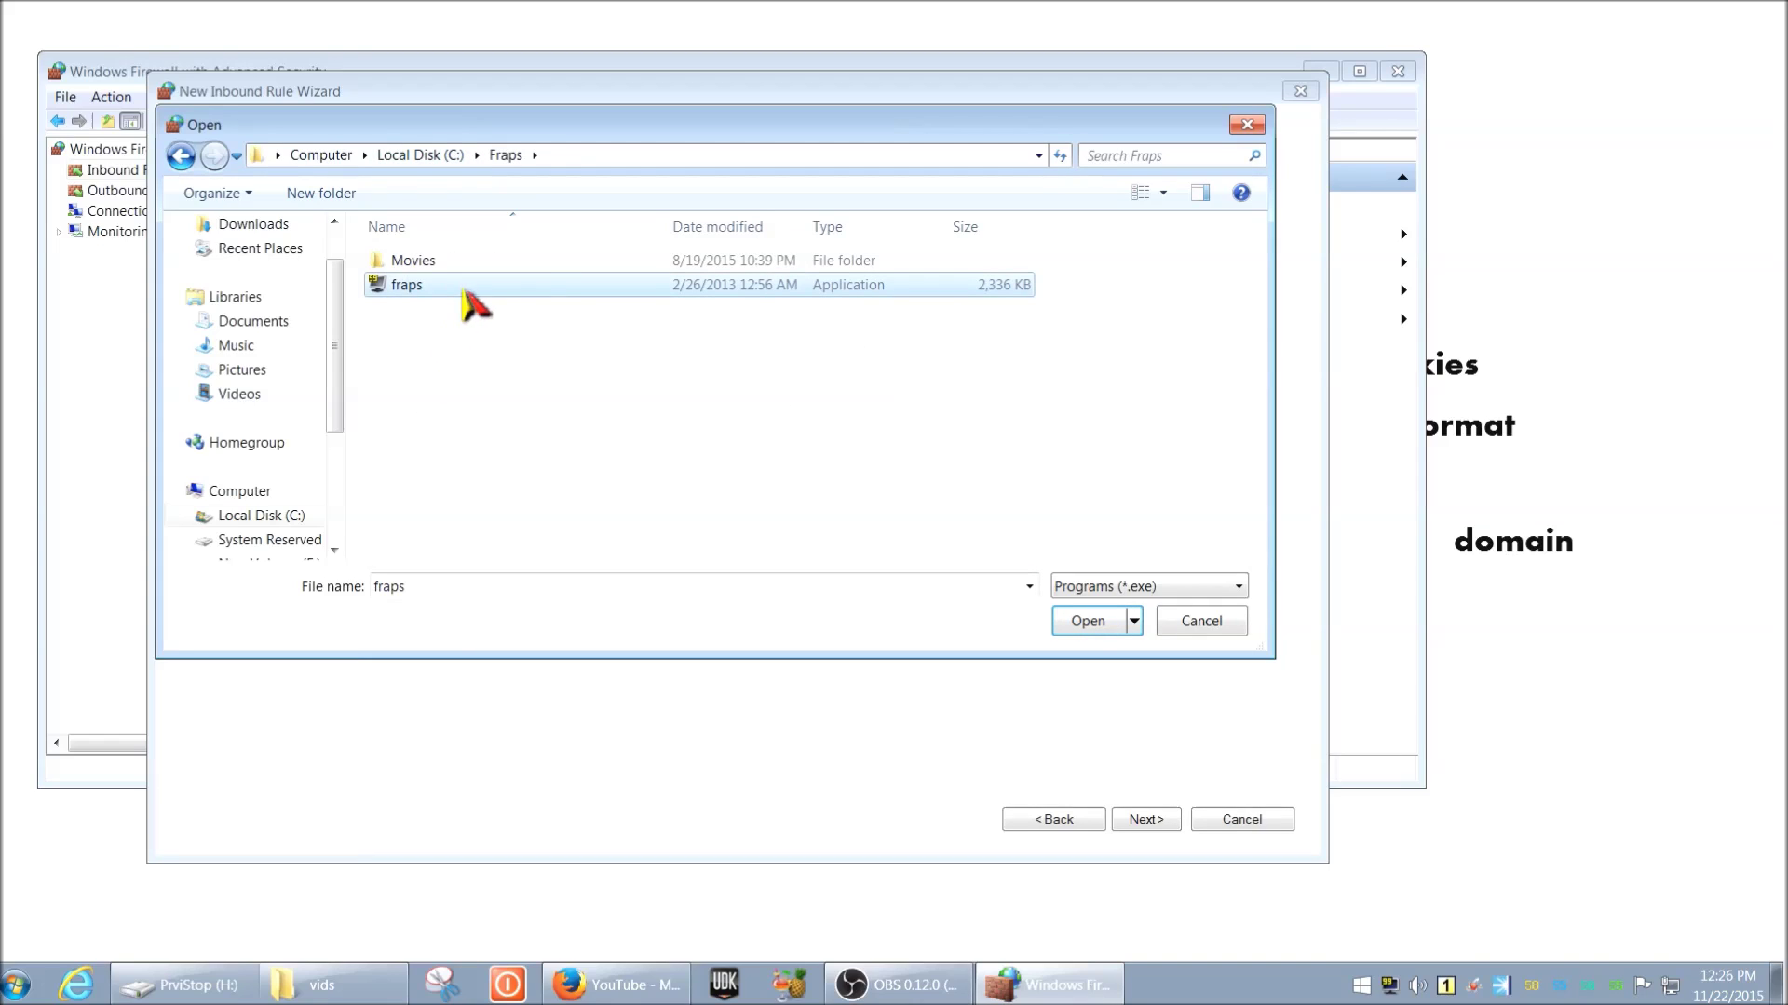
click(1085, 624)
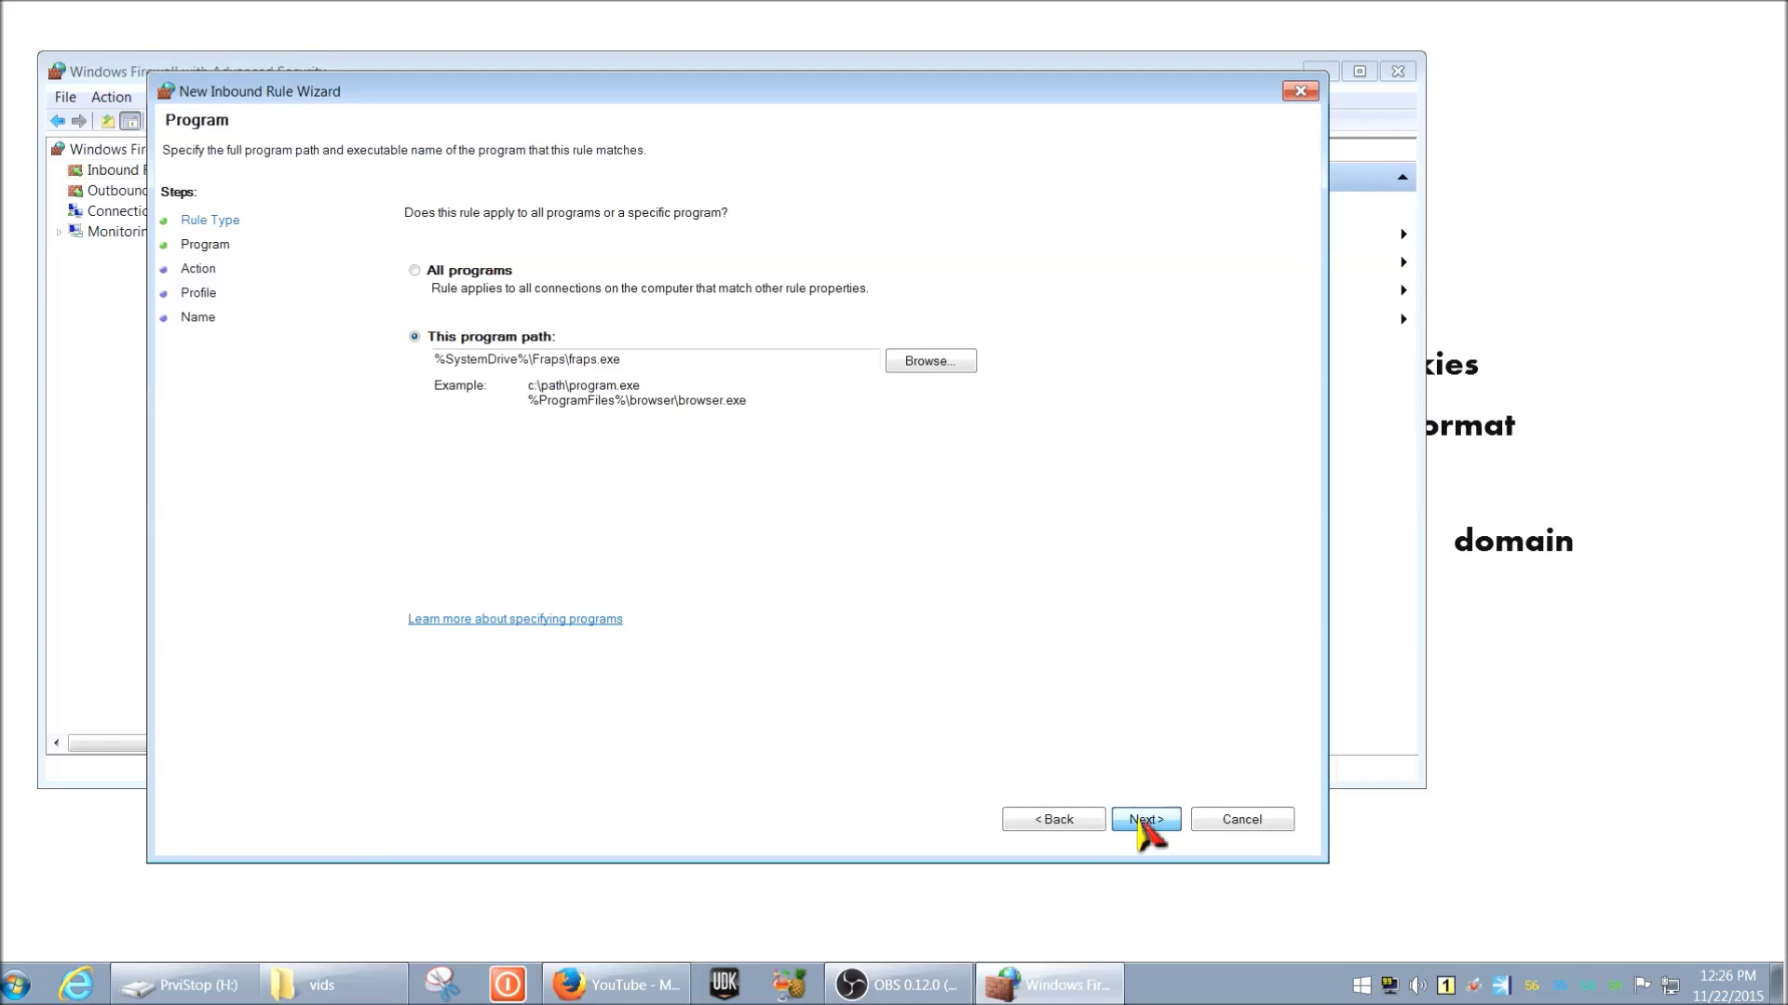
Step: Finish the wizard to block the connection on Domain, Private and Public profiles as rule fraps
click(1145, 821)
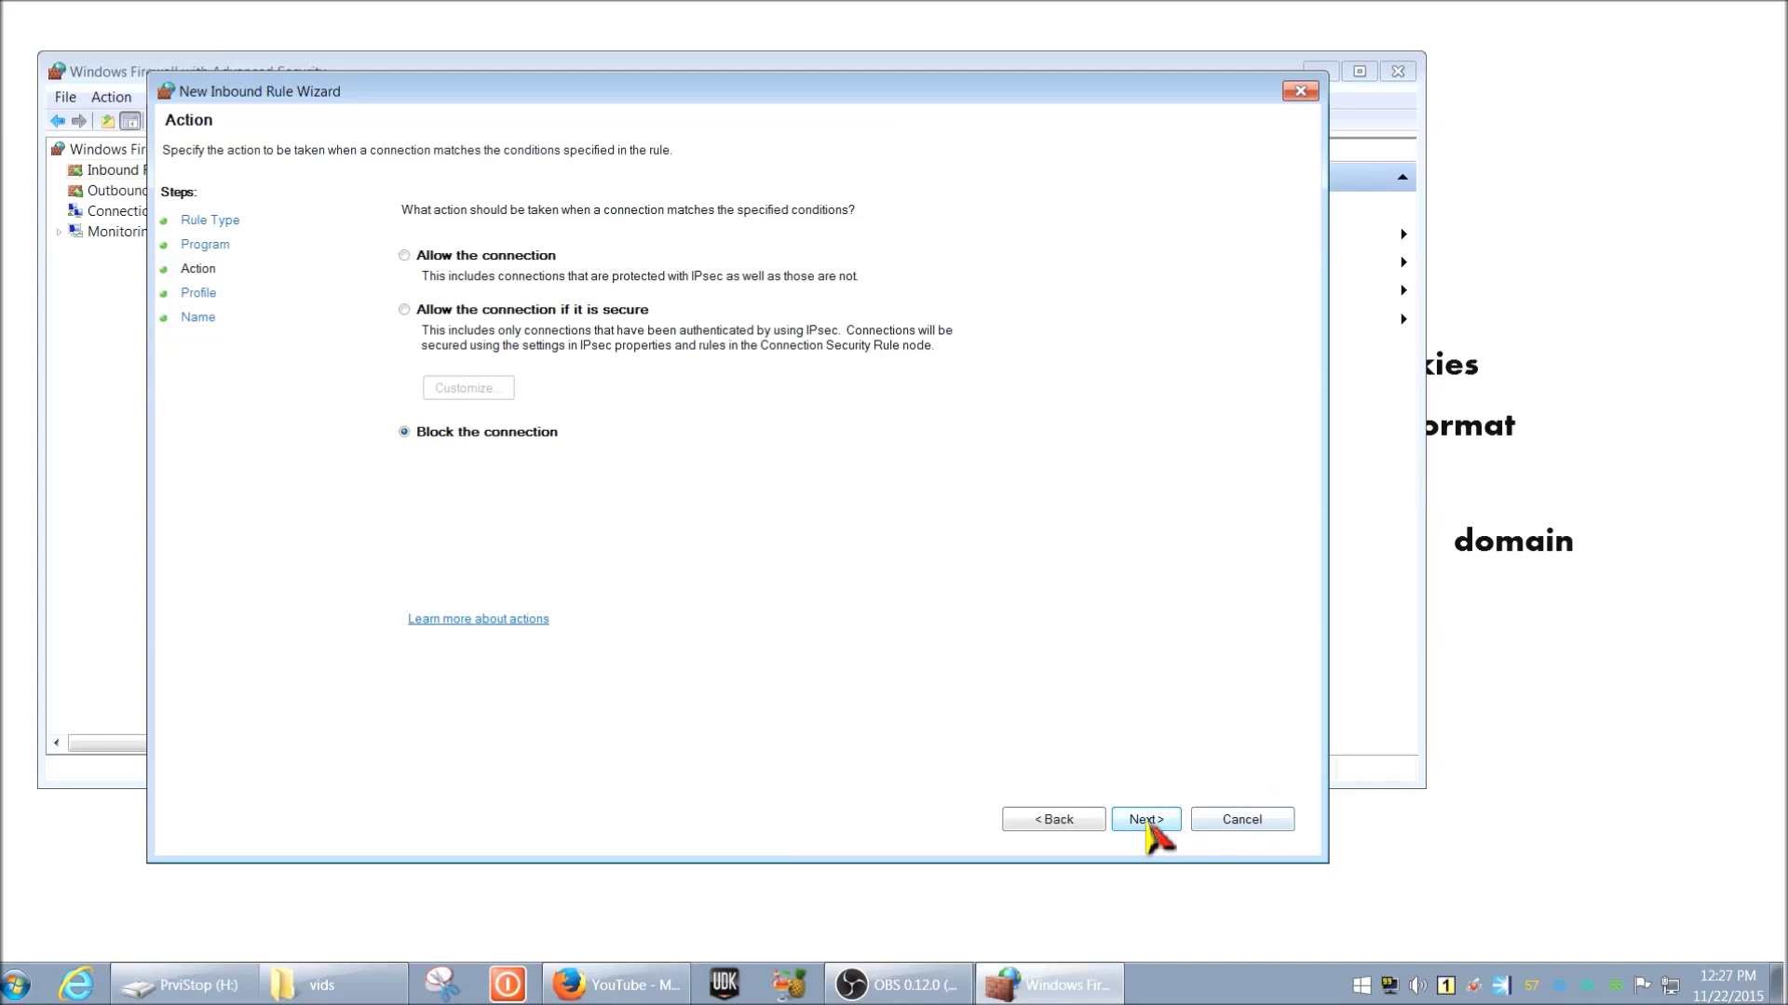
click(1147, 828)
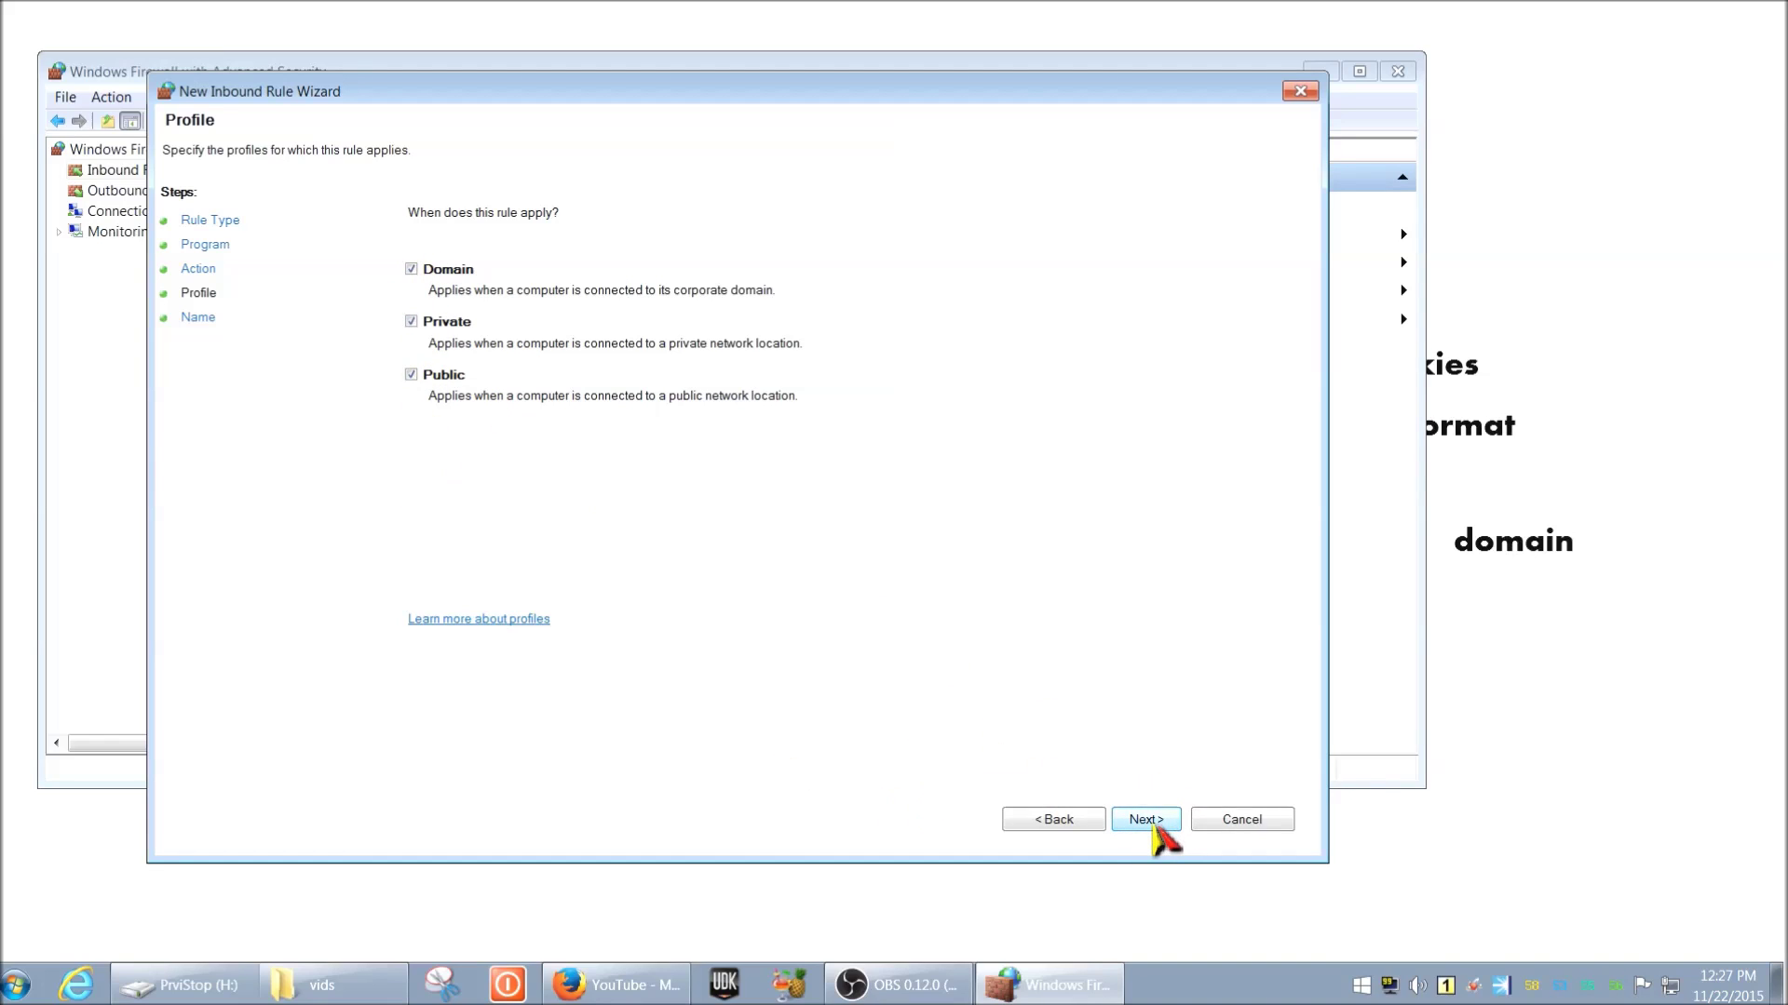
click(1147, 822)
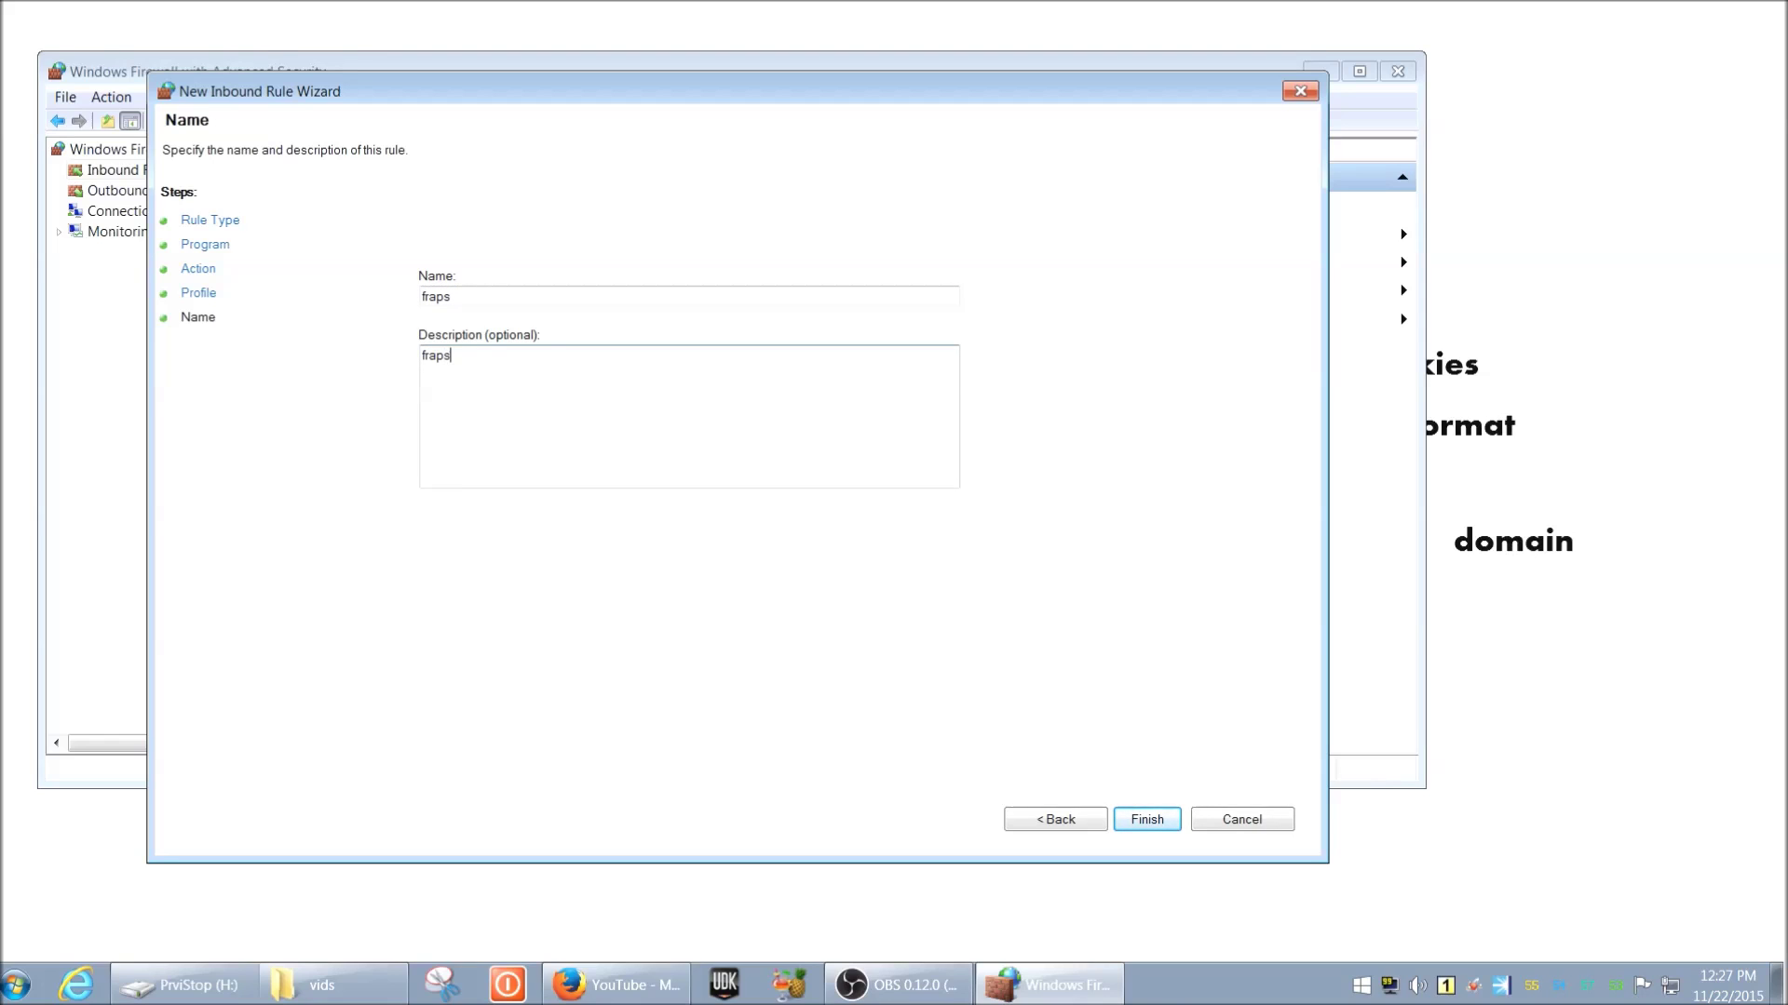
click(1155, 821)
Step: Switch to Outbound Rules and start a new outbound rule of type Program
click(386, 200)
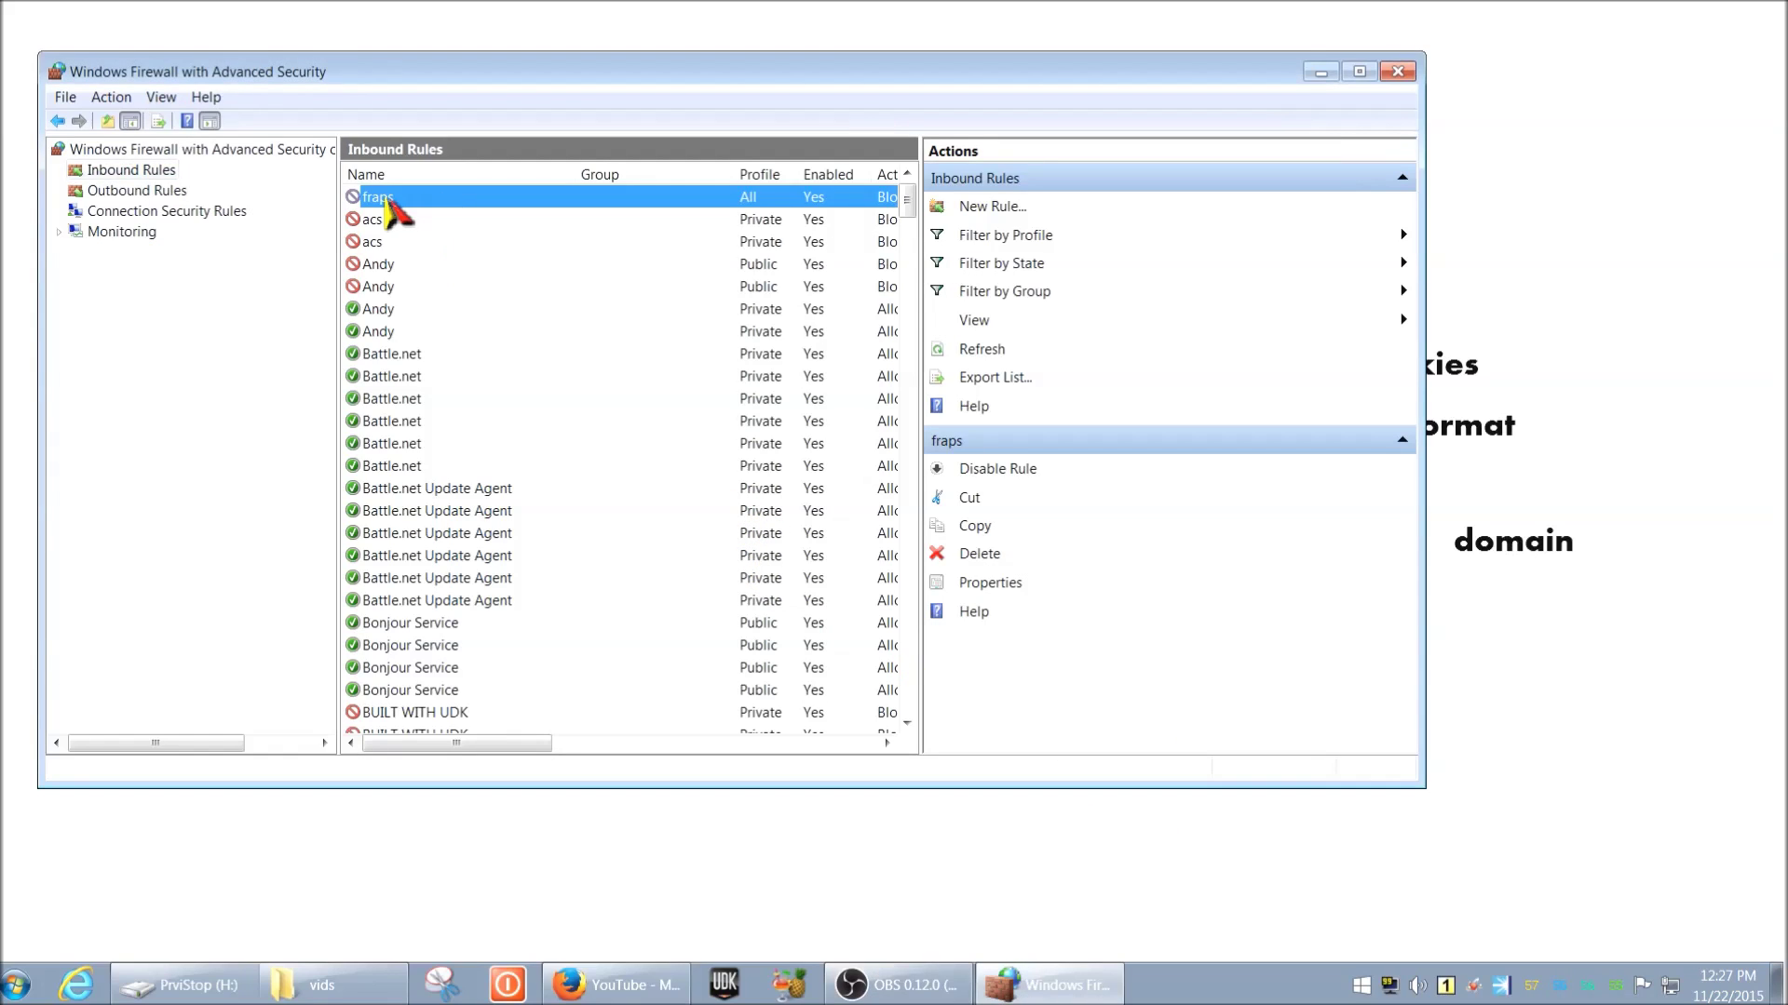
click(130, 189)
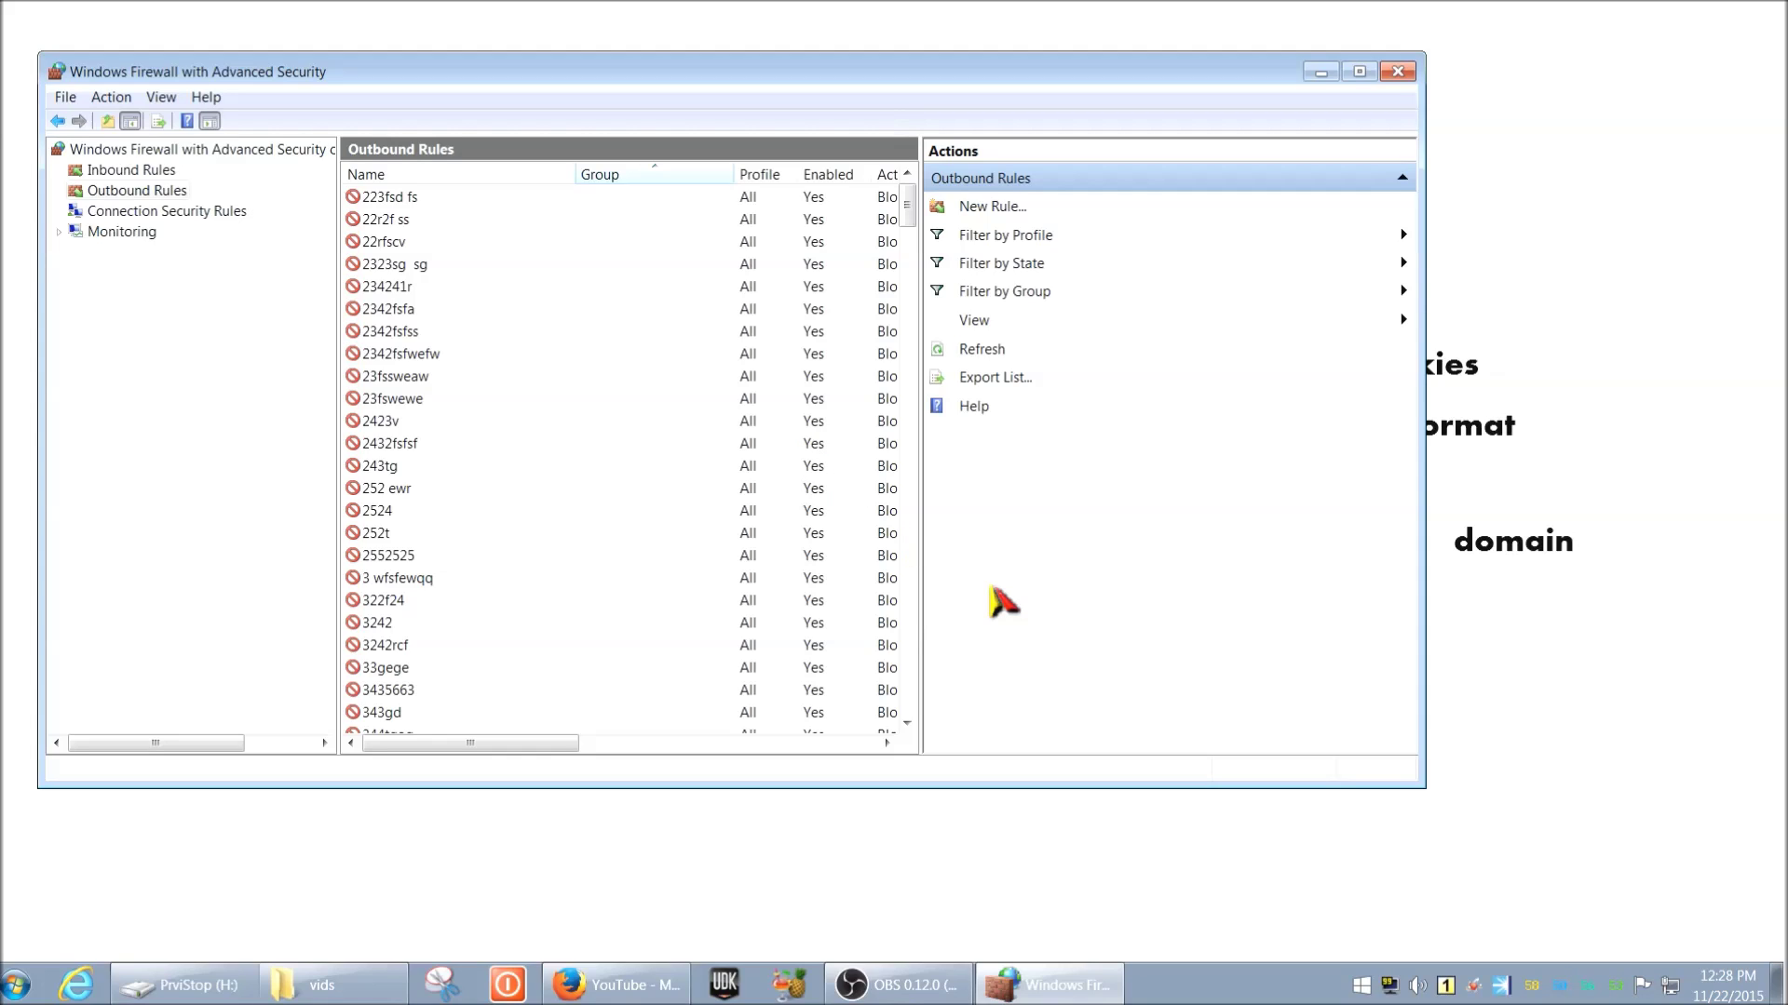
click(145, 190)
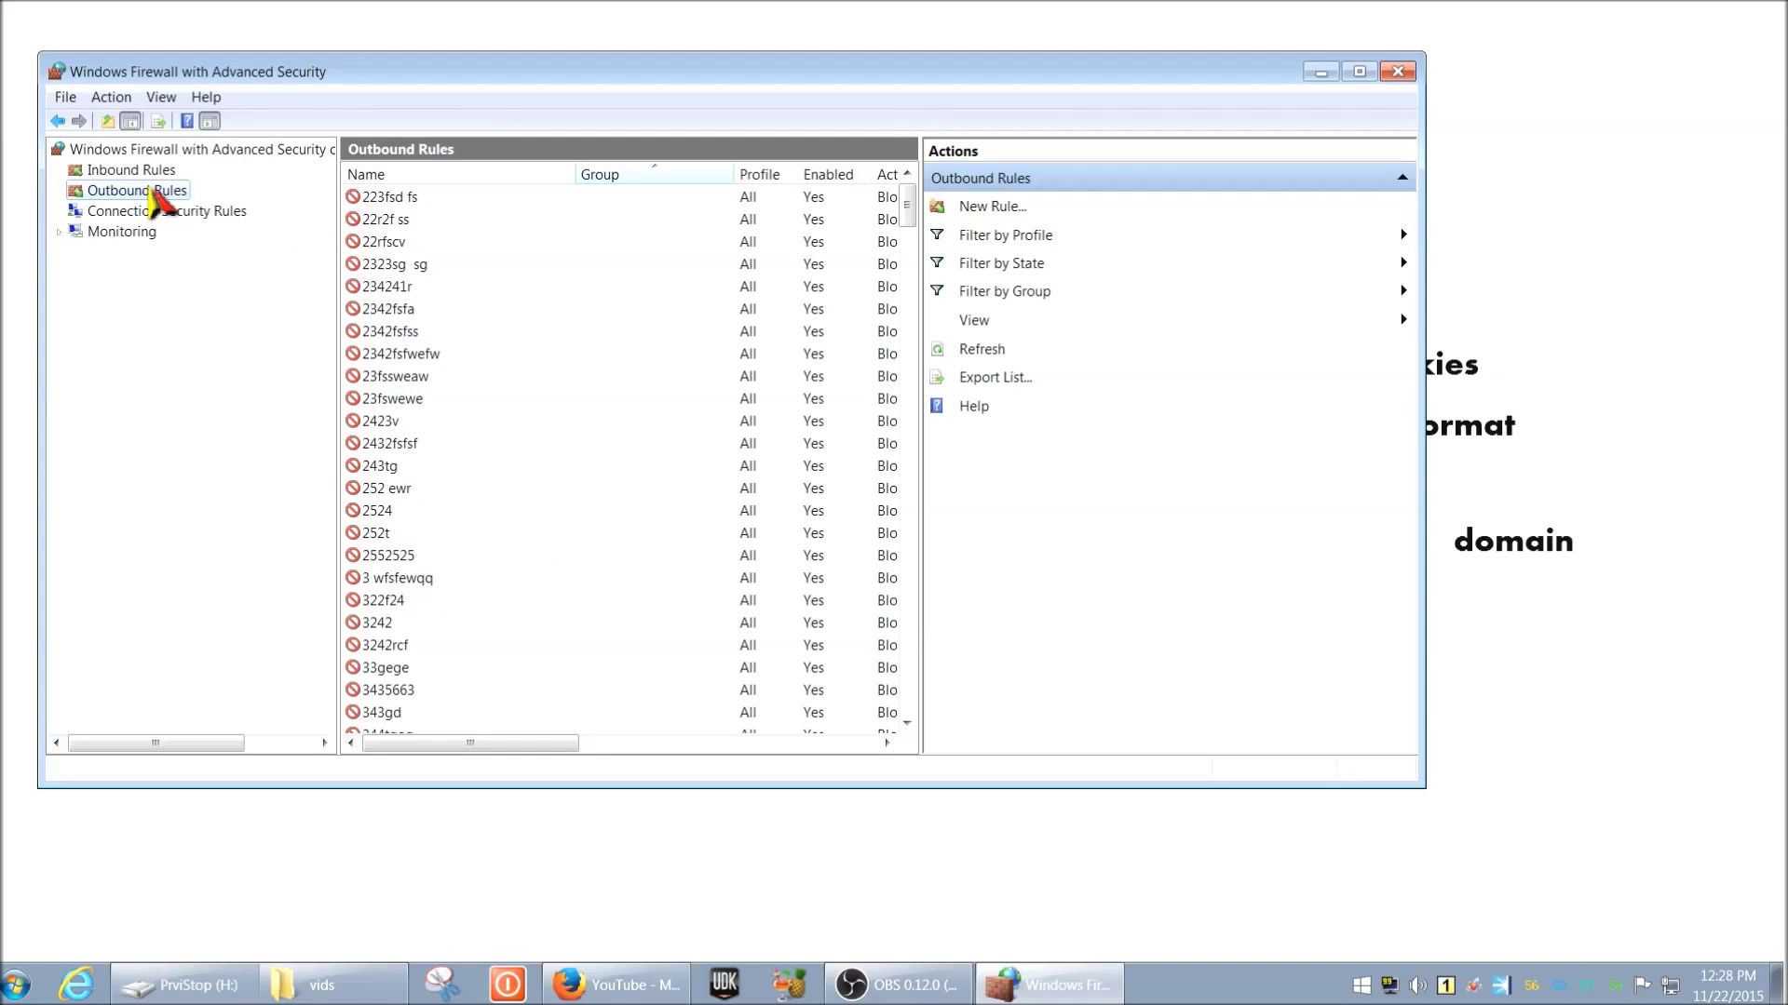
click(990, 212)
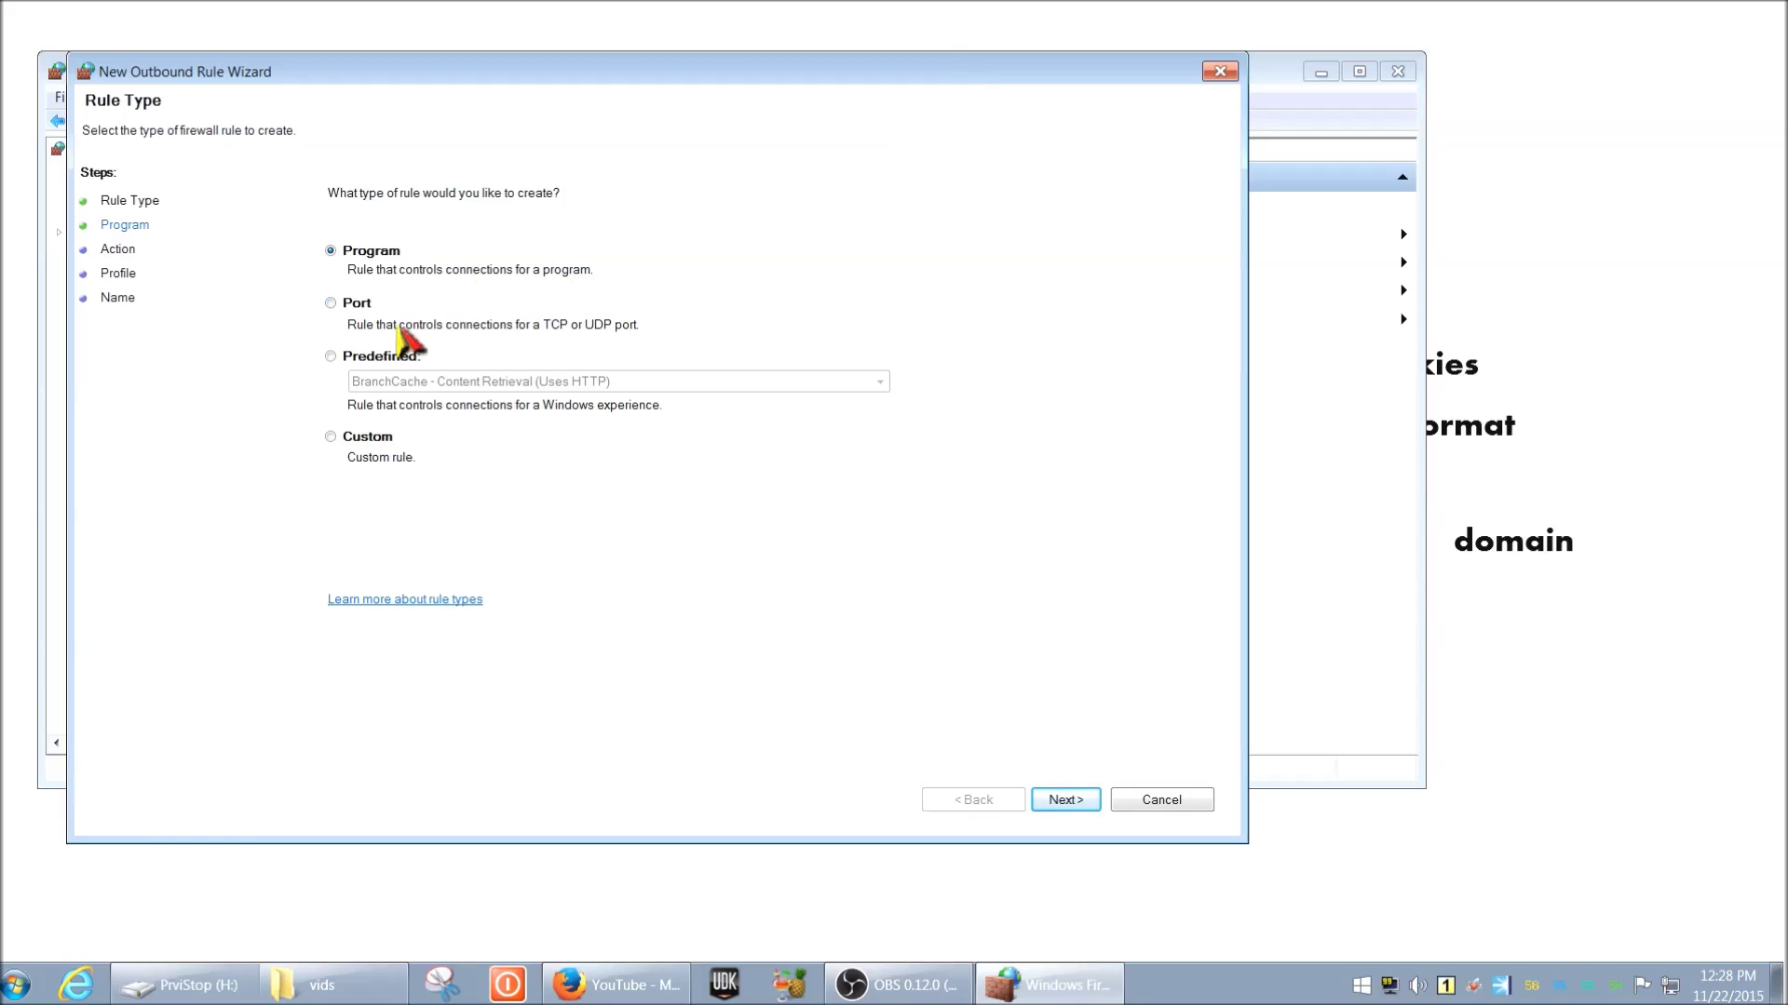
Step: Set the outbound rule's program to C:\Fraps\fraps.exe
click(1066, 800)
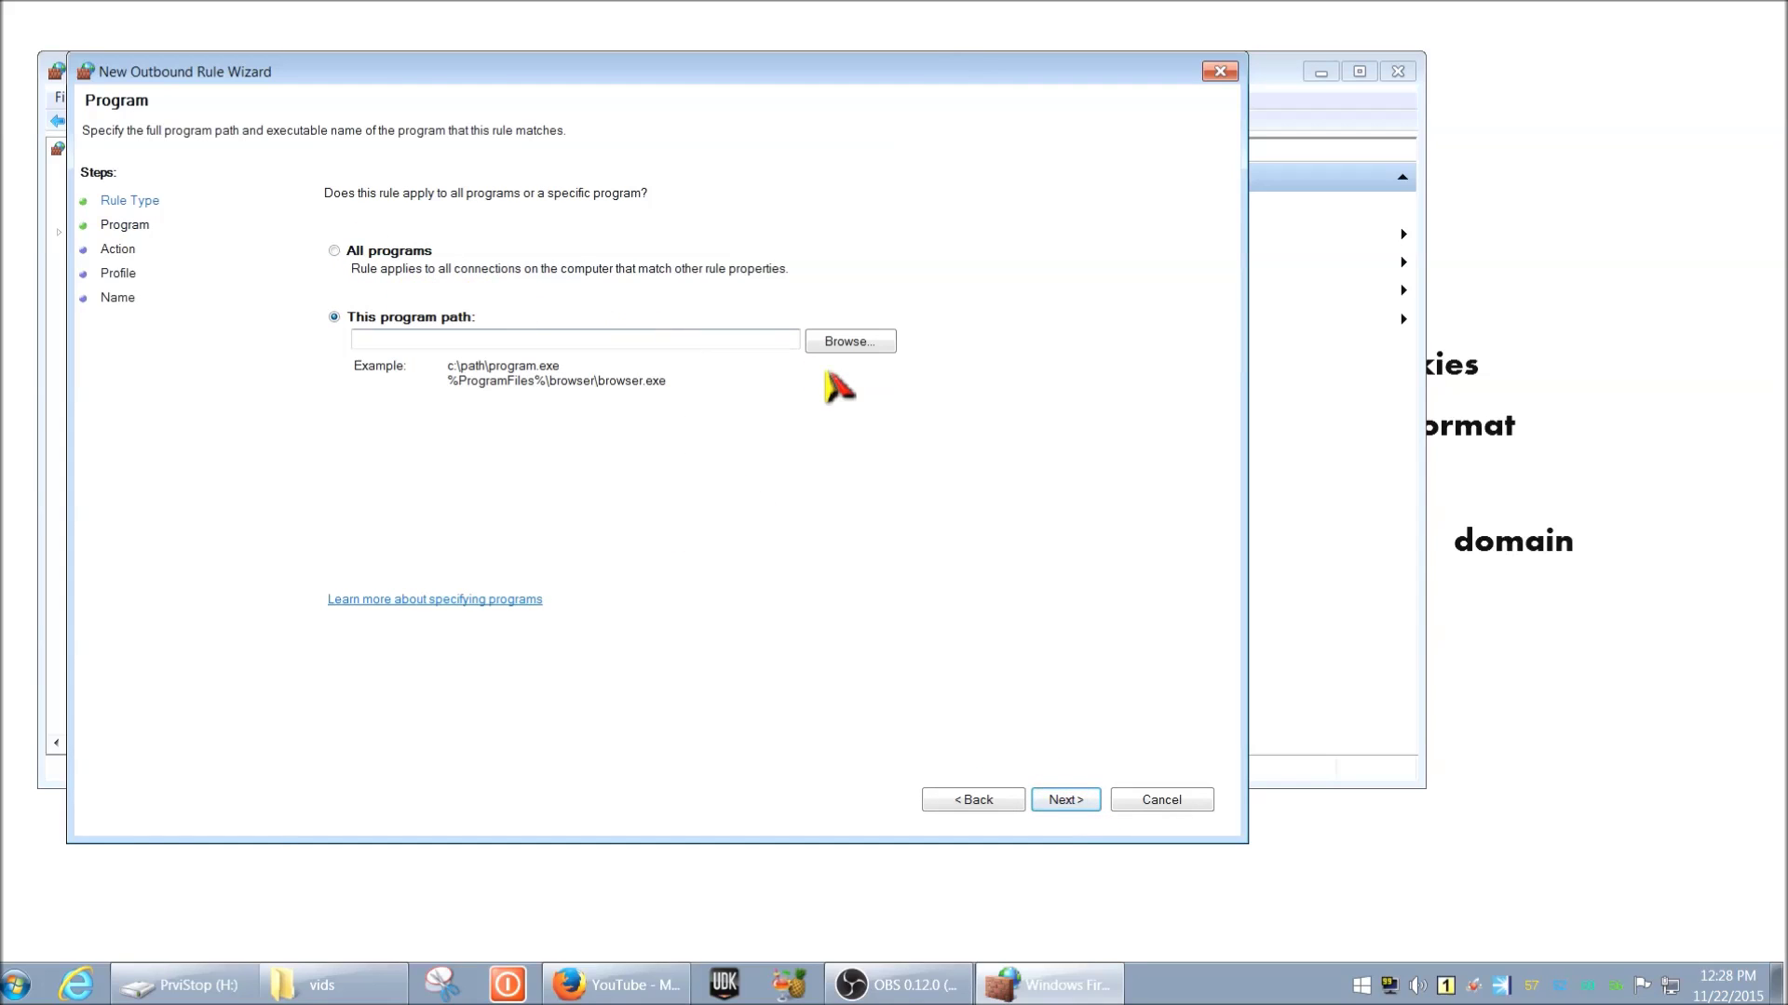
click(849, 343)
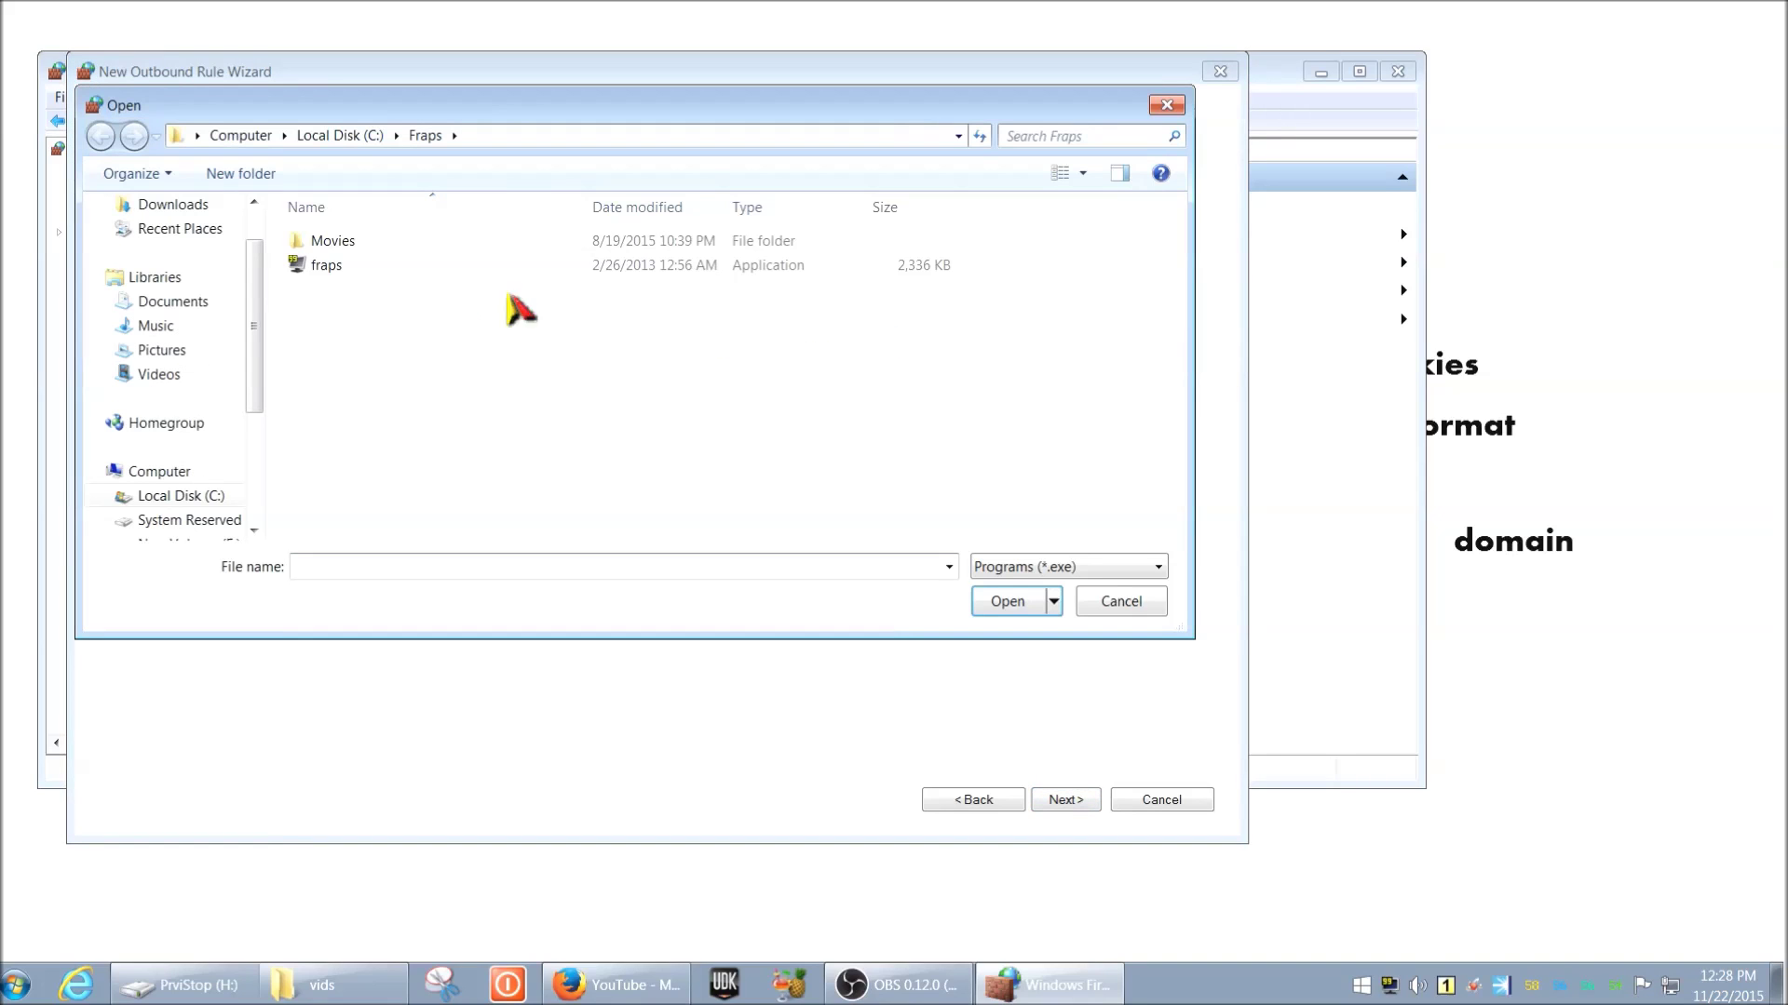
click(379, 270)
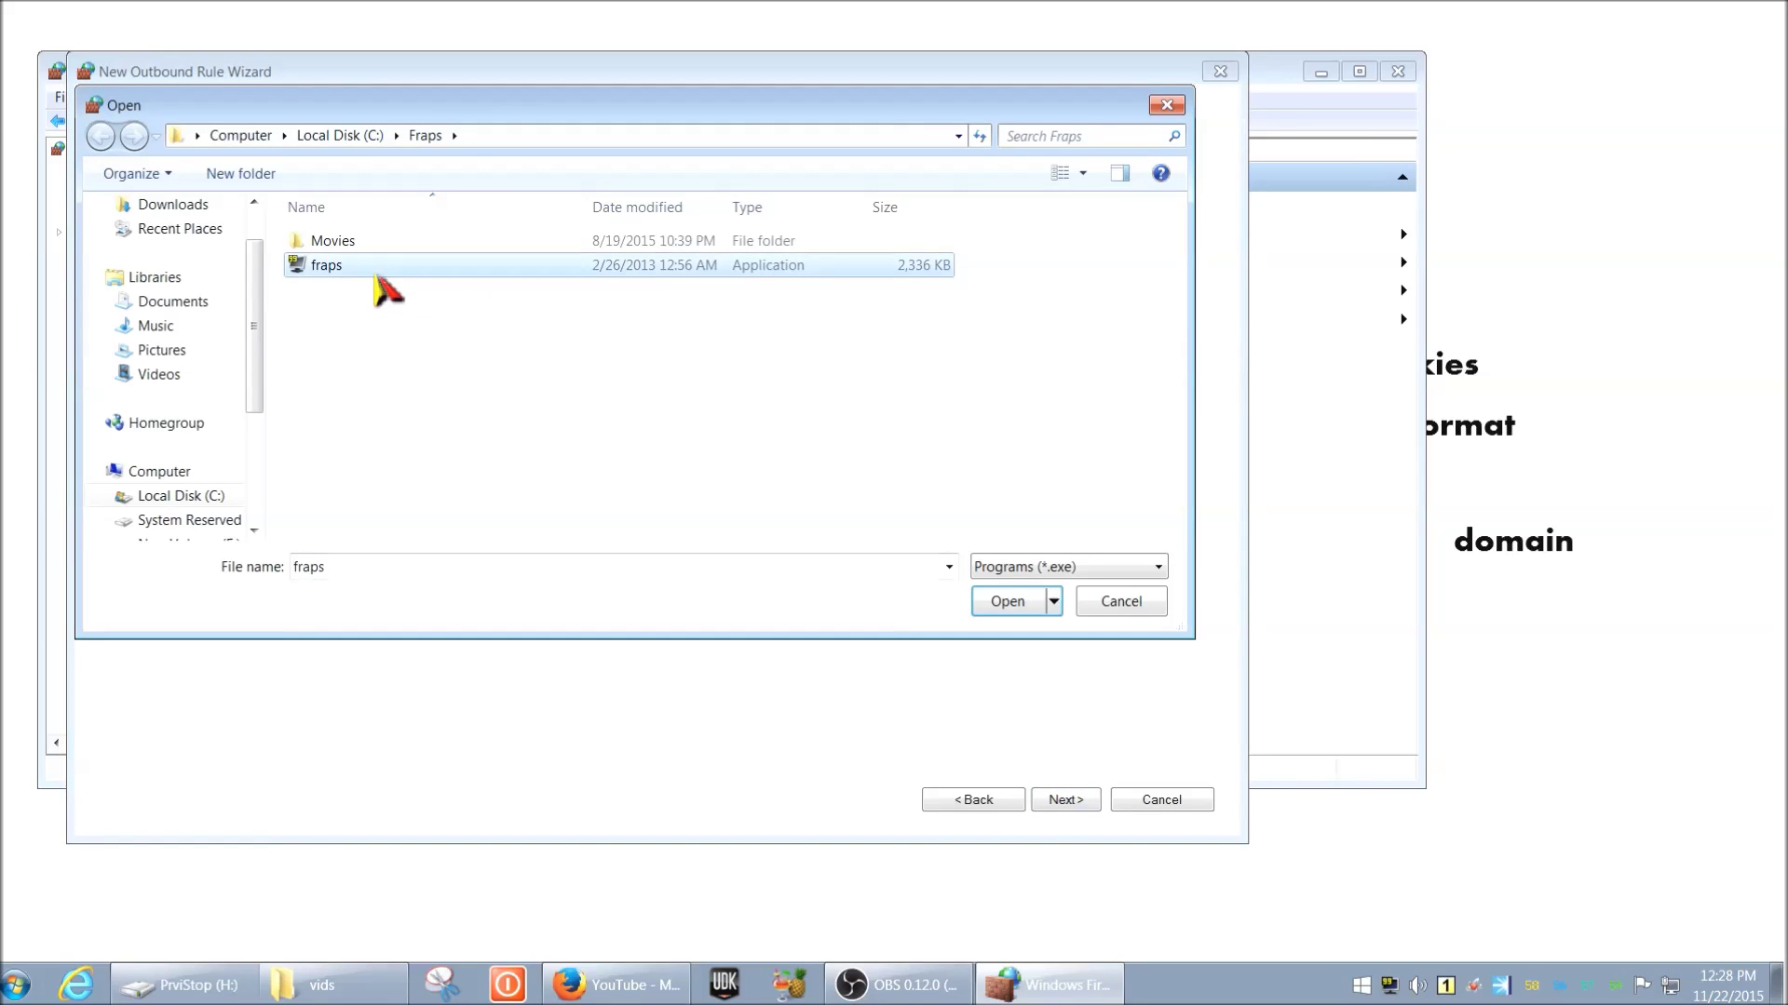
click(1005, 601)
Step: Choose Block the connection for all profiles and start naming the rule fraps
click(1066, 803)
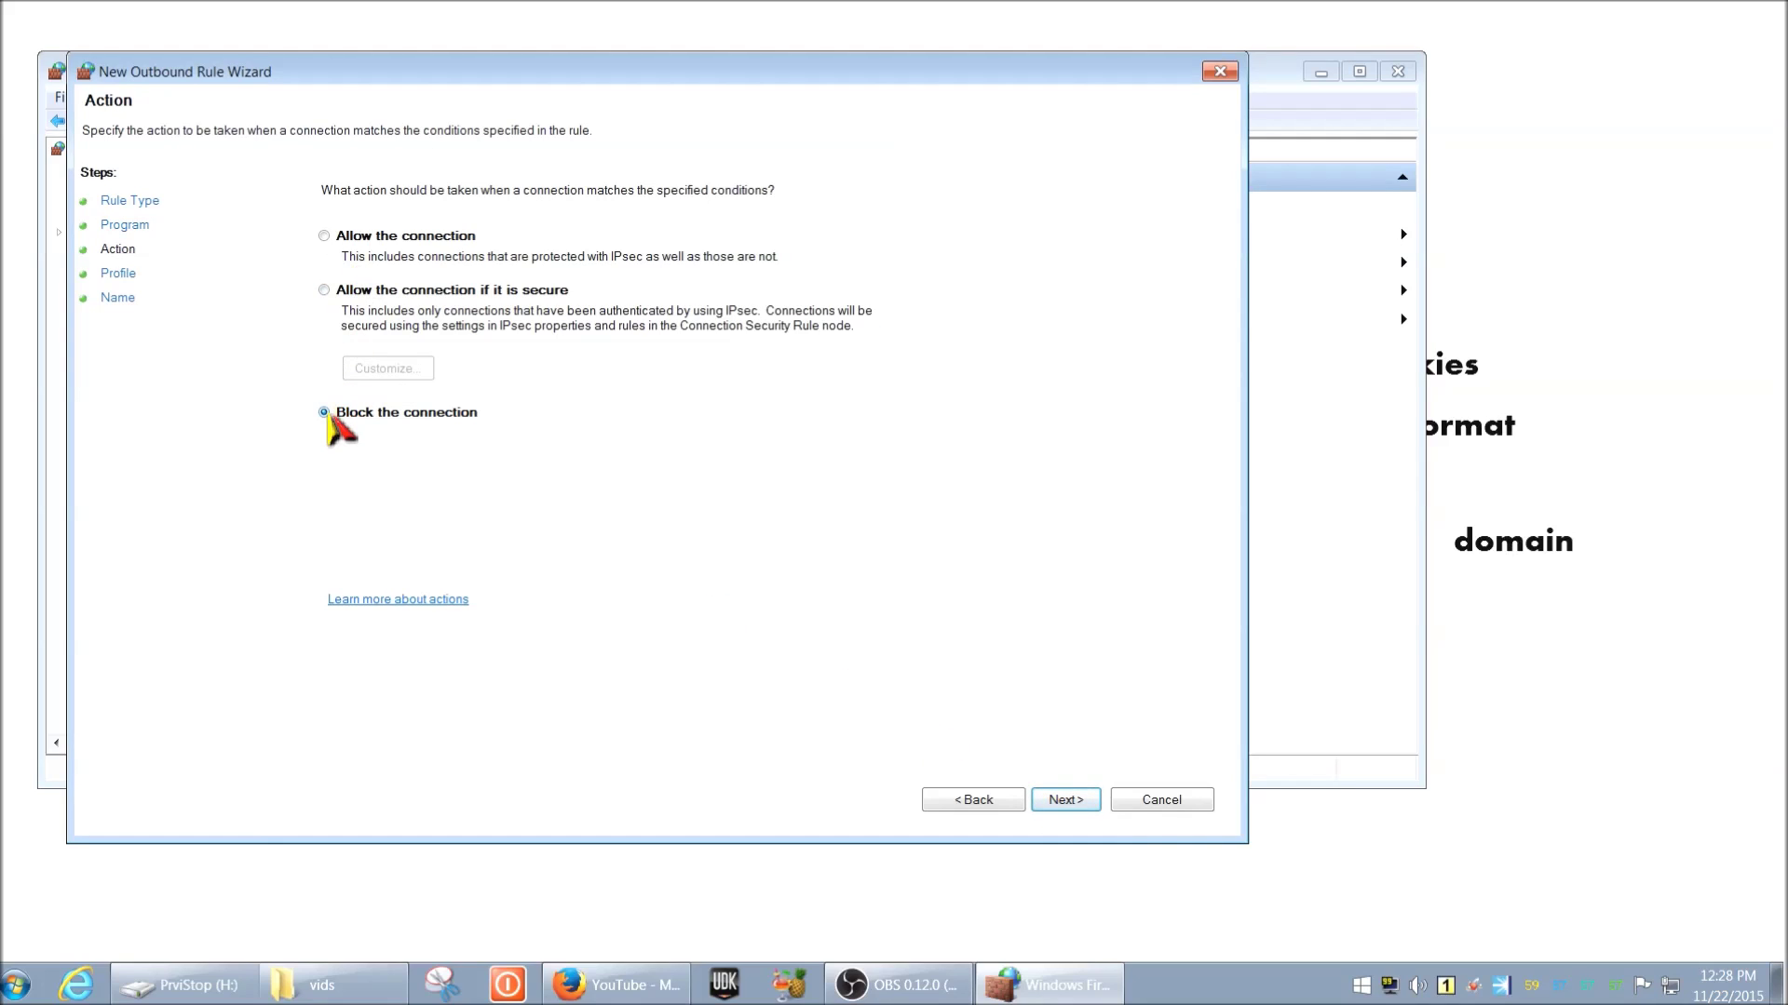
click(1061, 800)
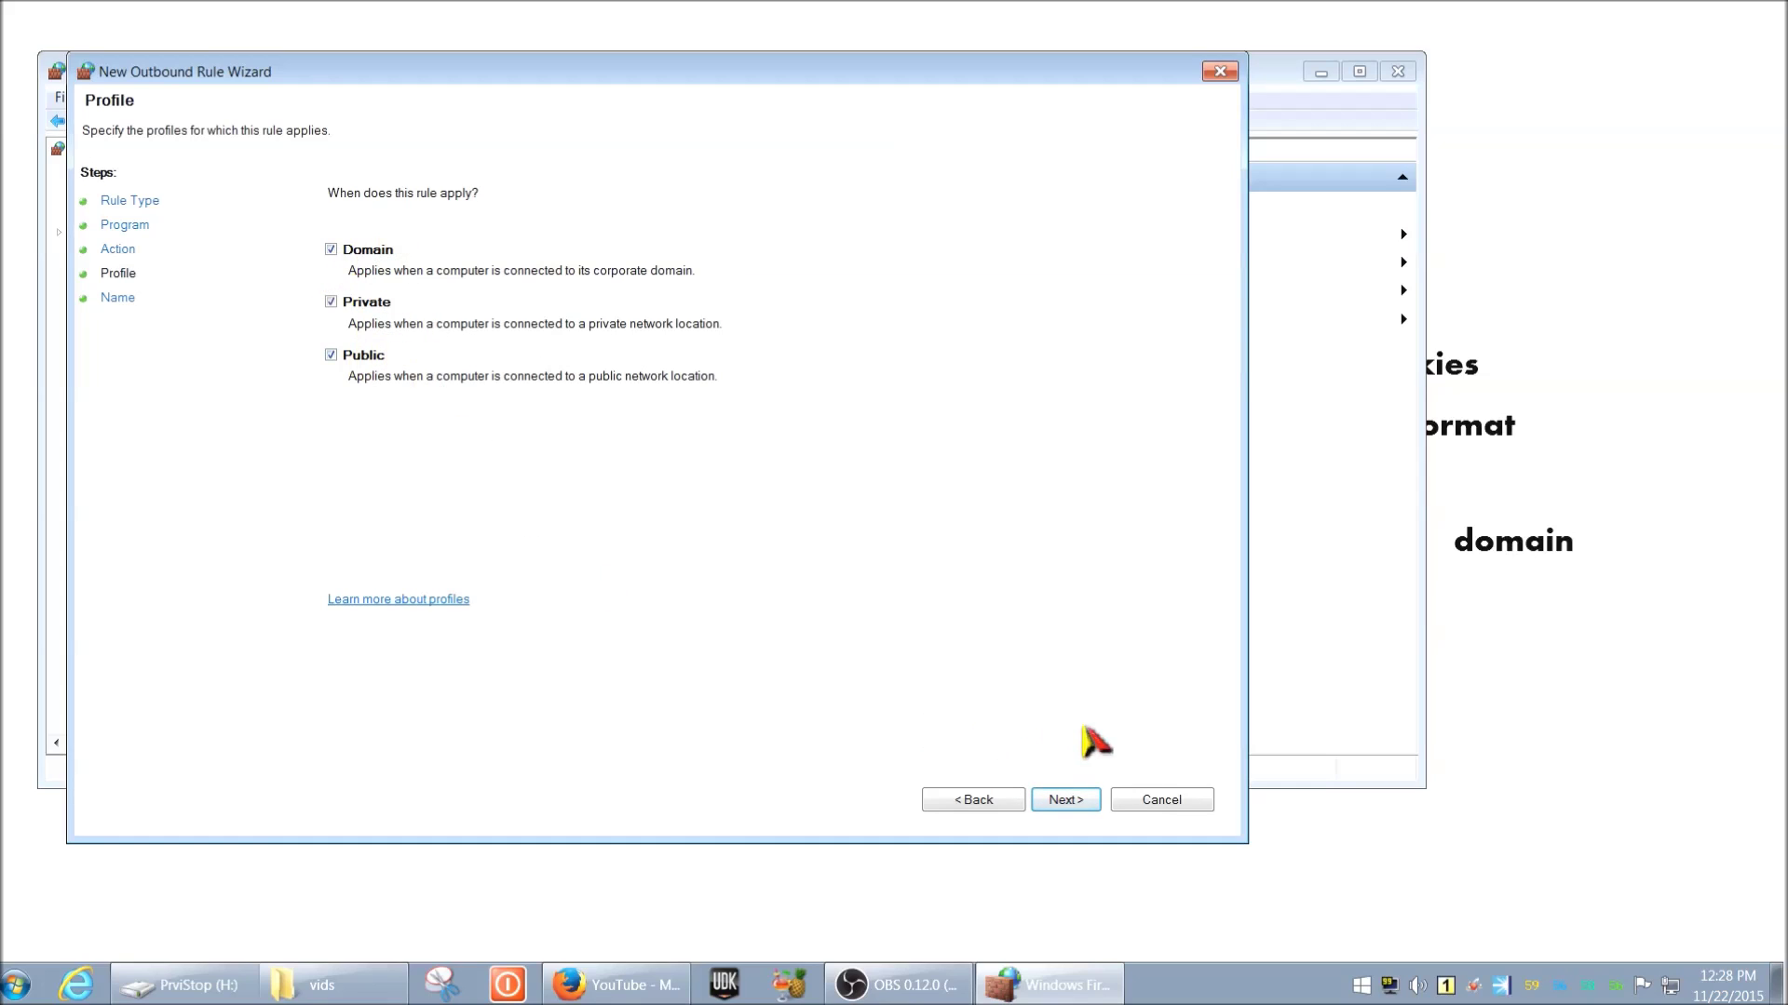
click(1069, 801)
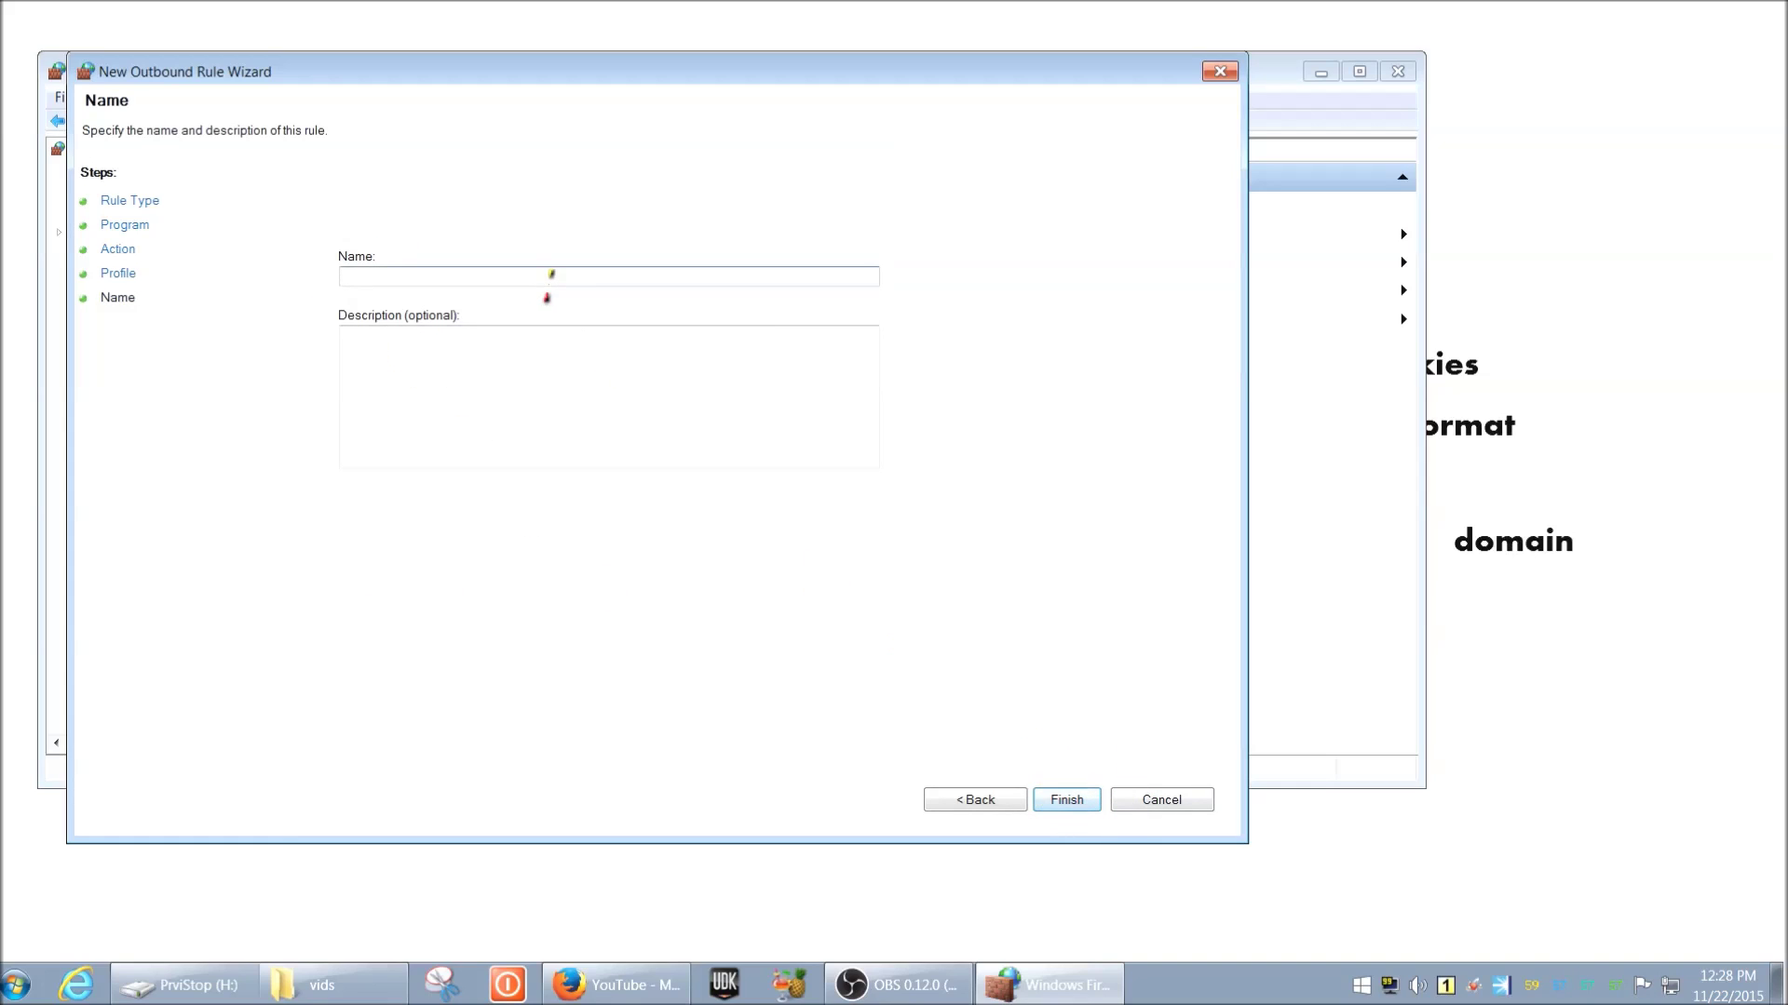
text(fraps)
key(Tab)
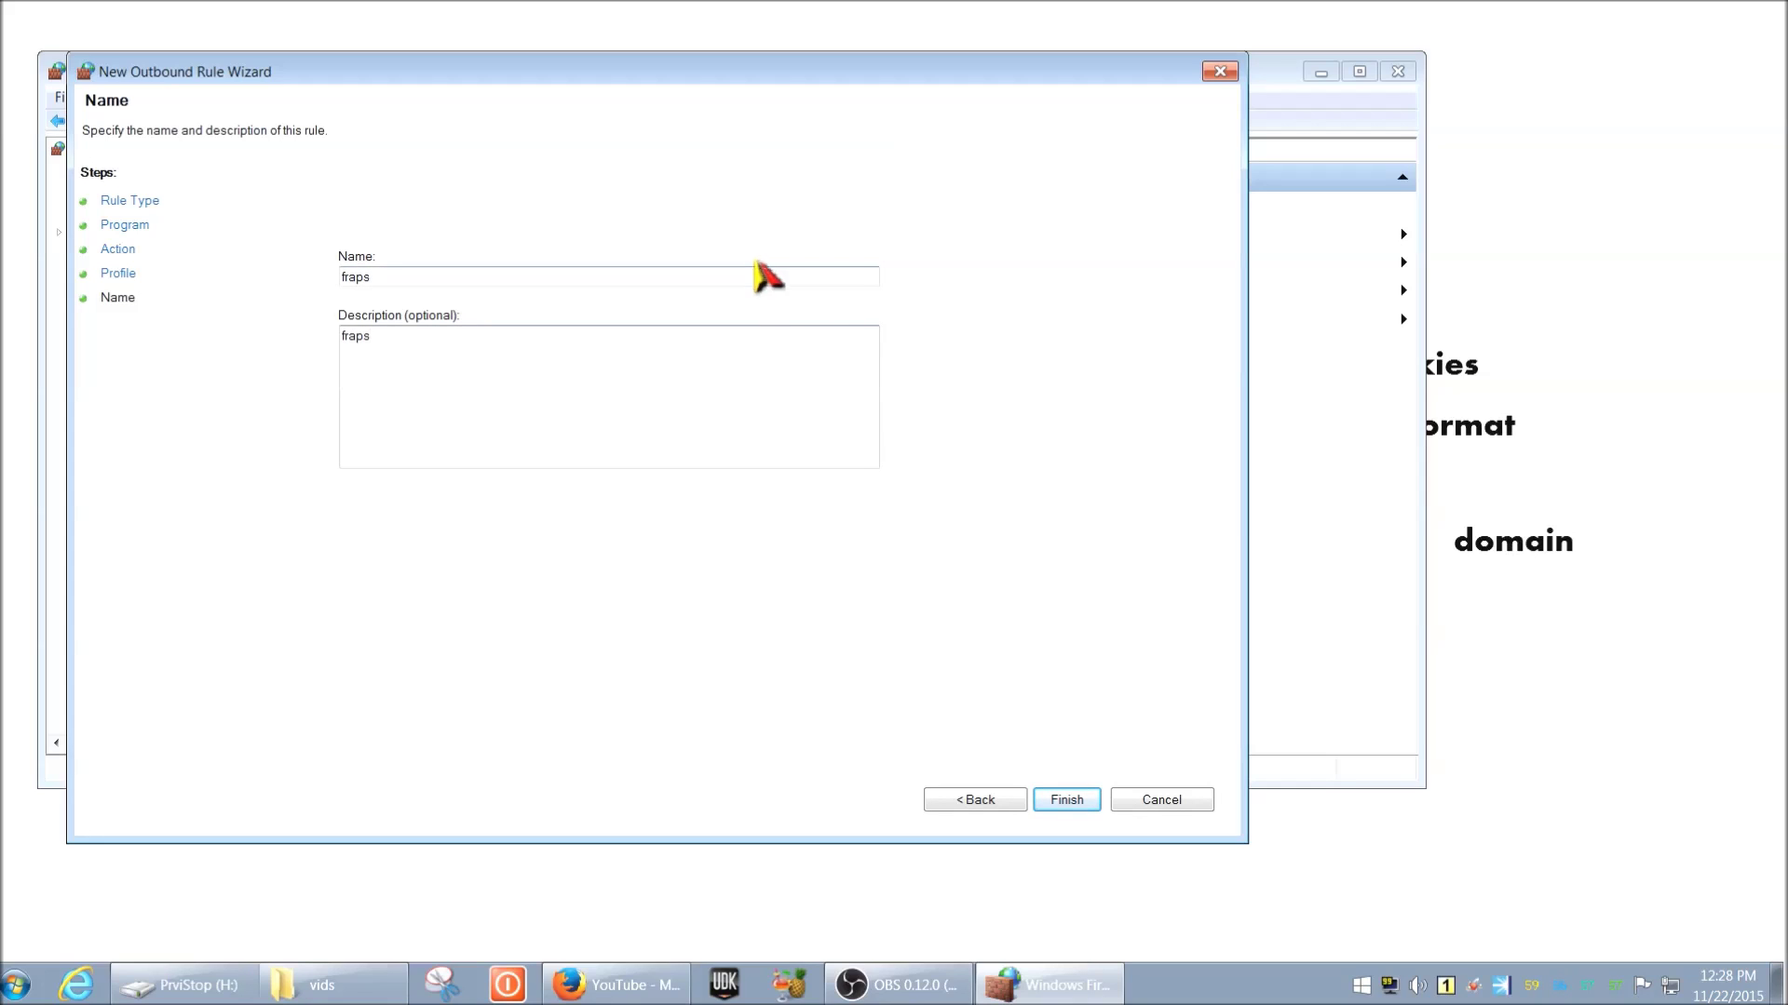
click(1067, 799)
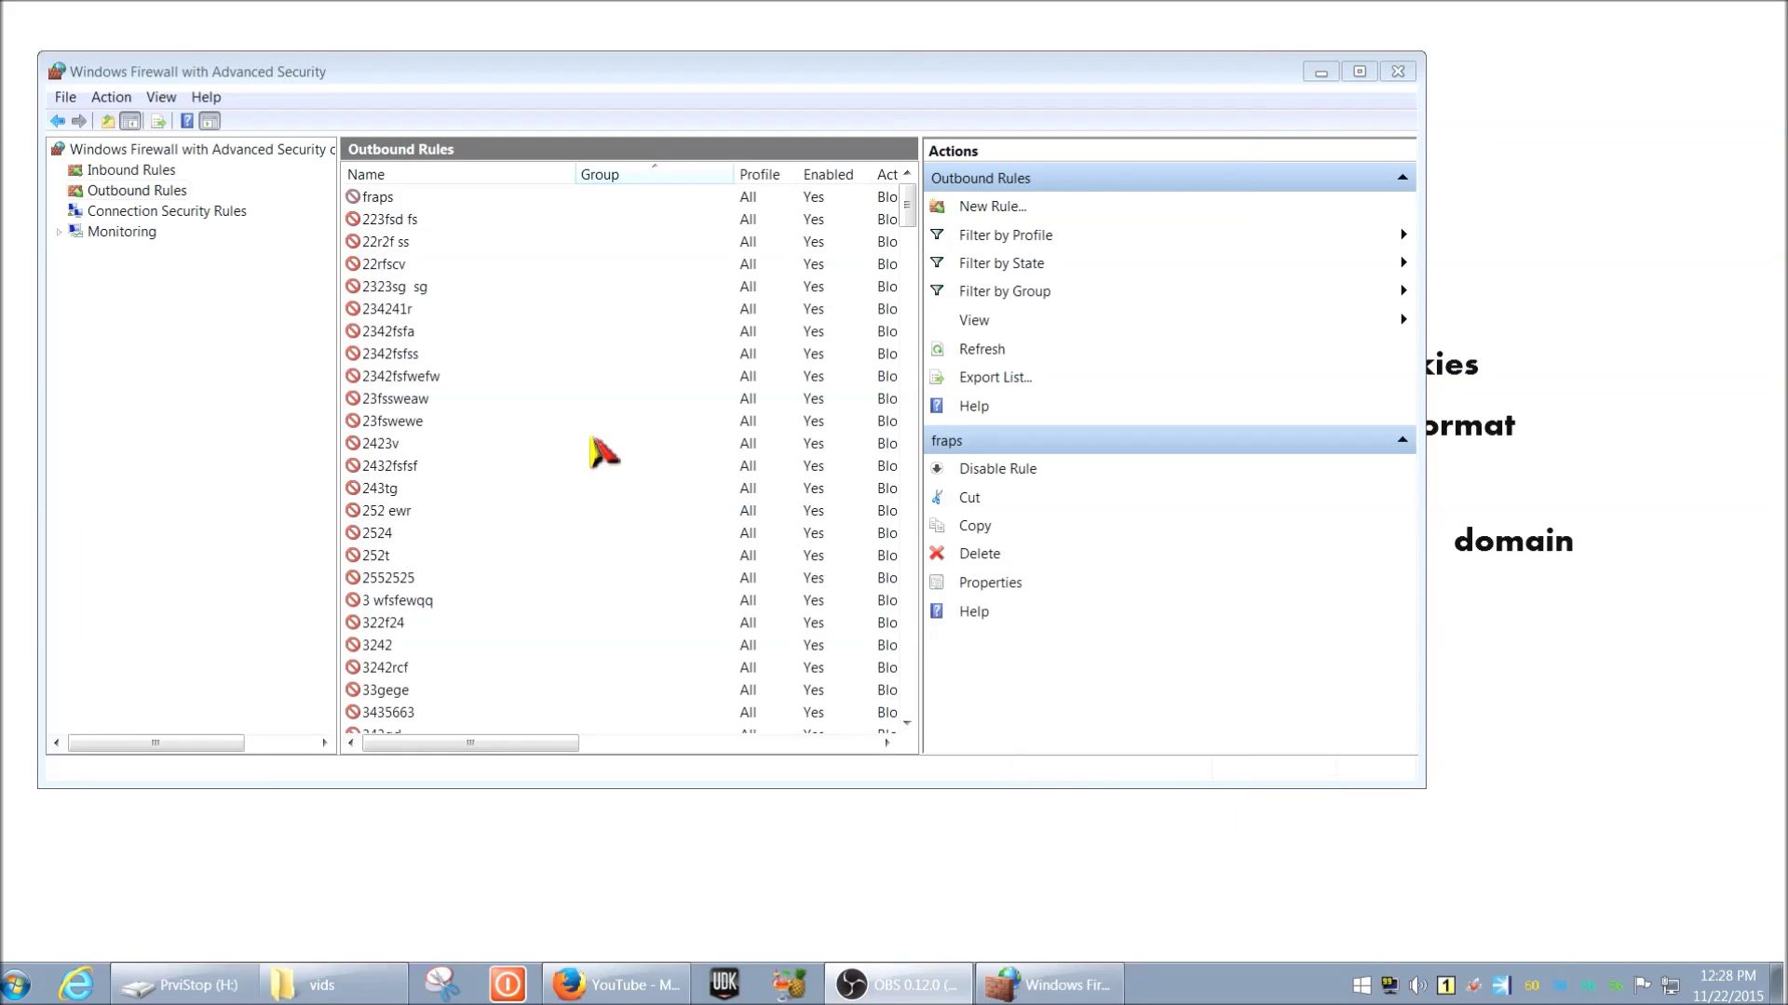
click(162, 176)
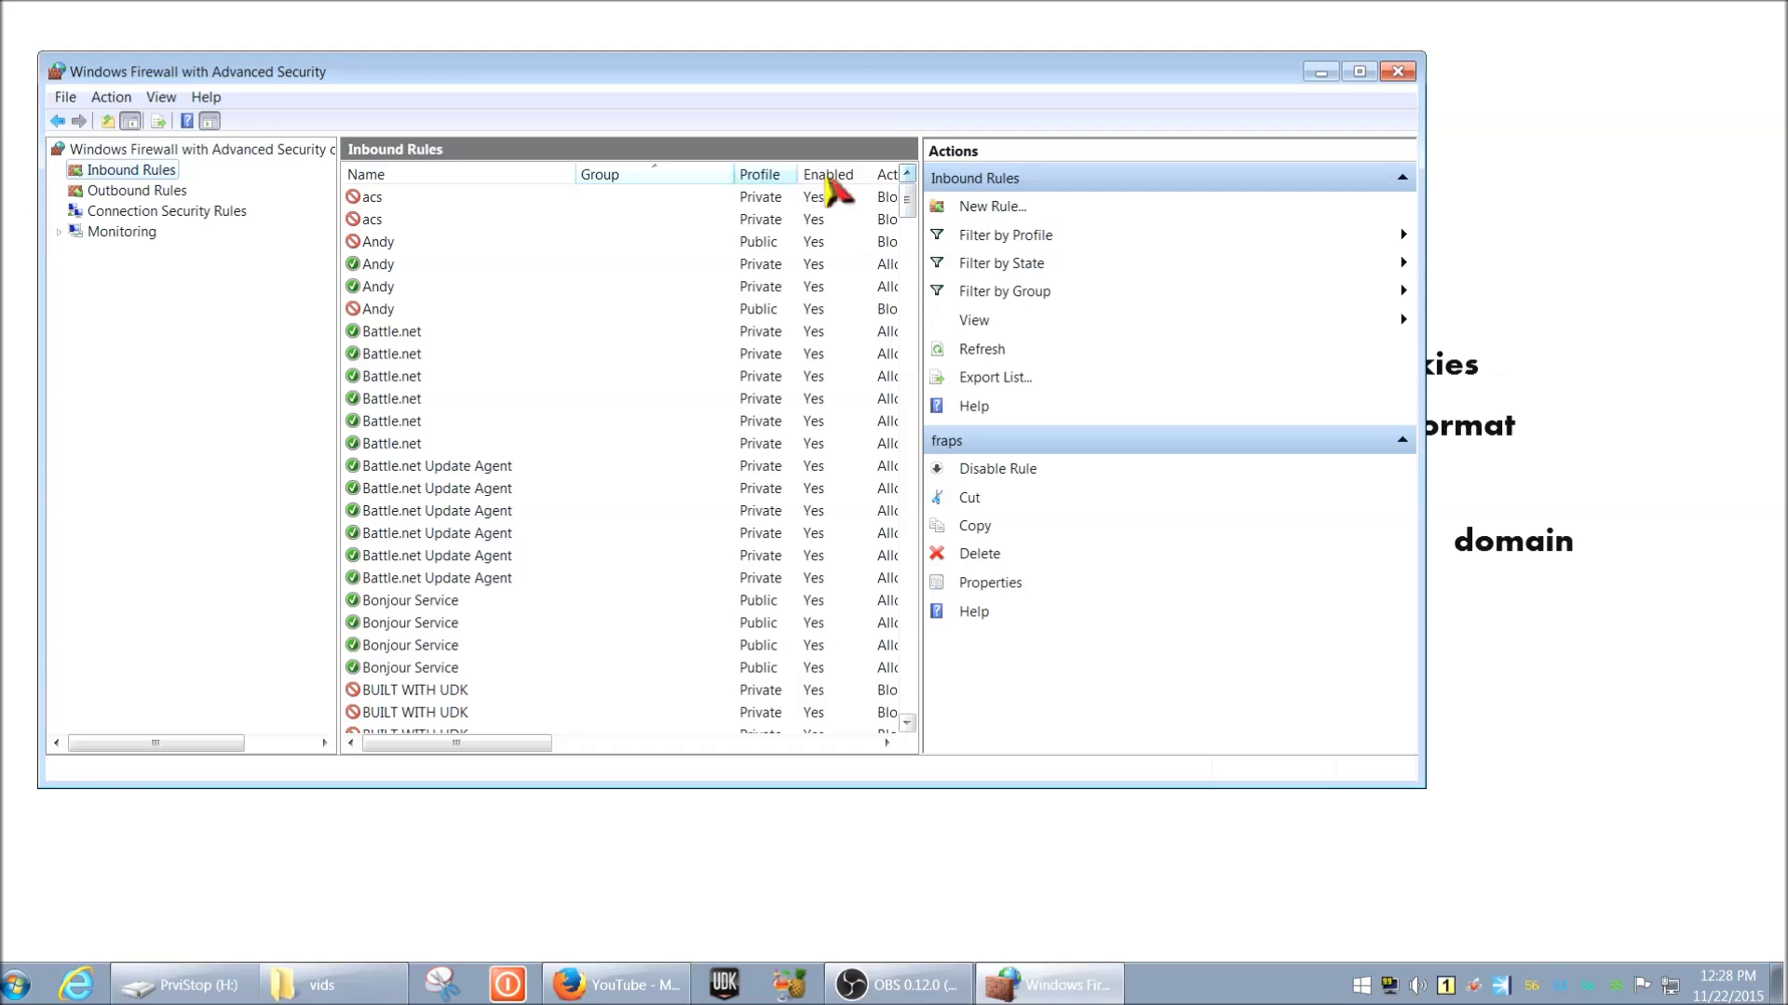
click(109, 193)
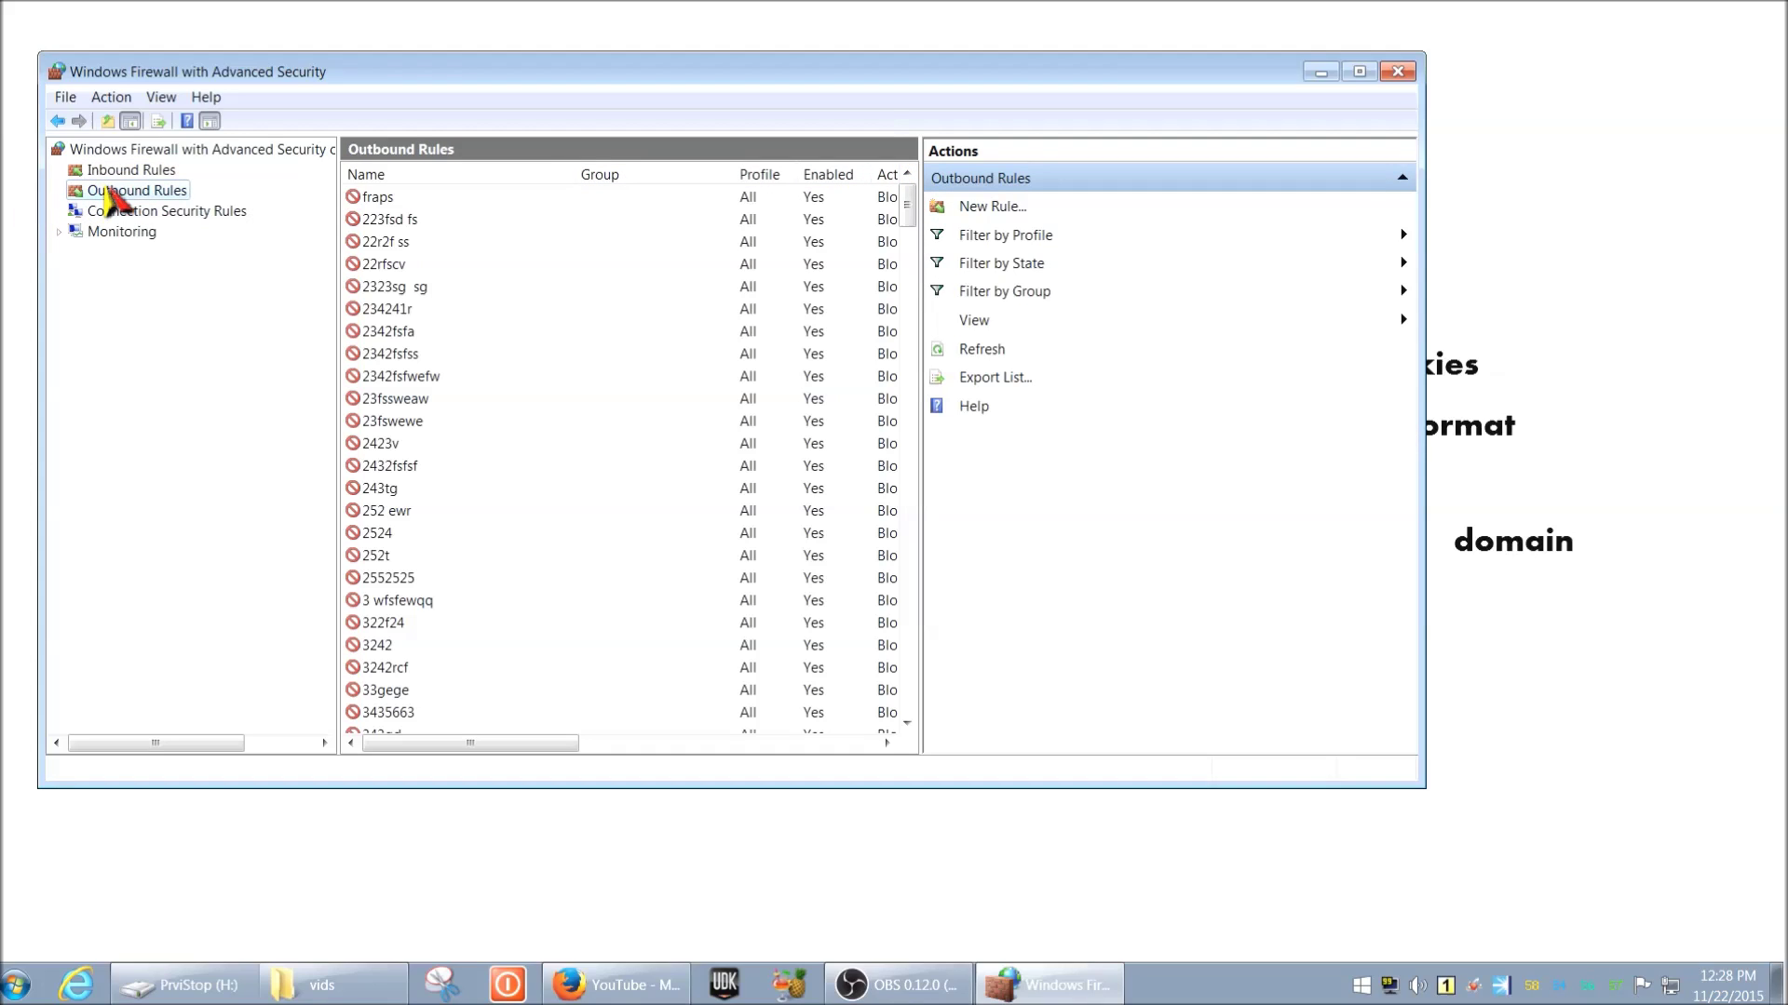
Step: Browse Monitoring's Connection Security Rules, Security Associations and Firewall views, ending on the Monitoring overview
click(59, 232)
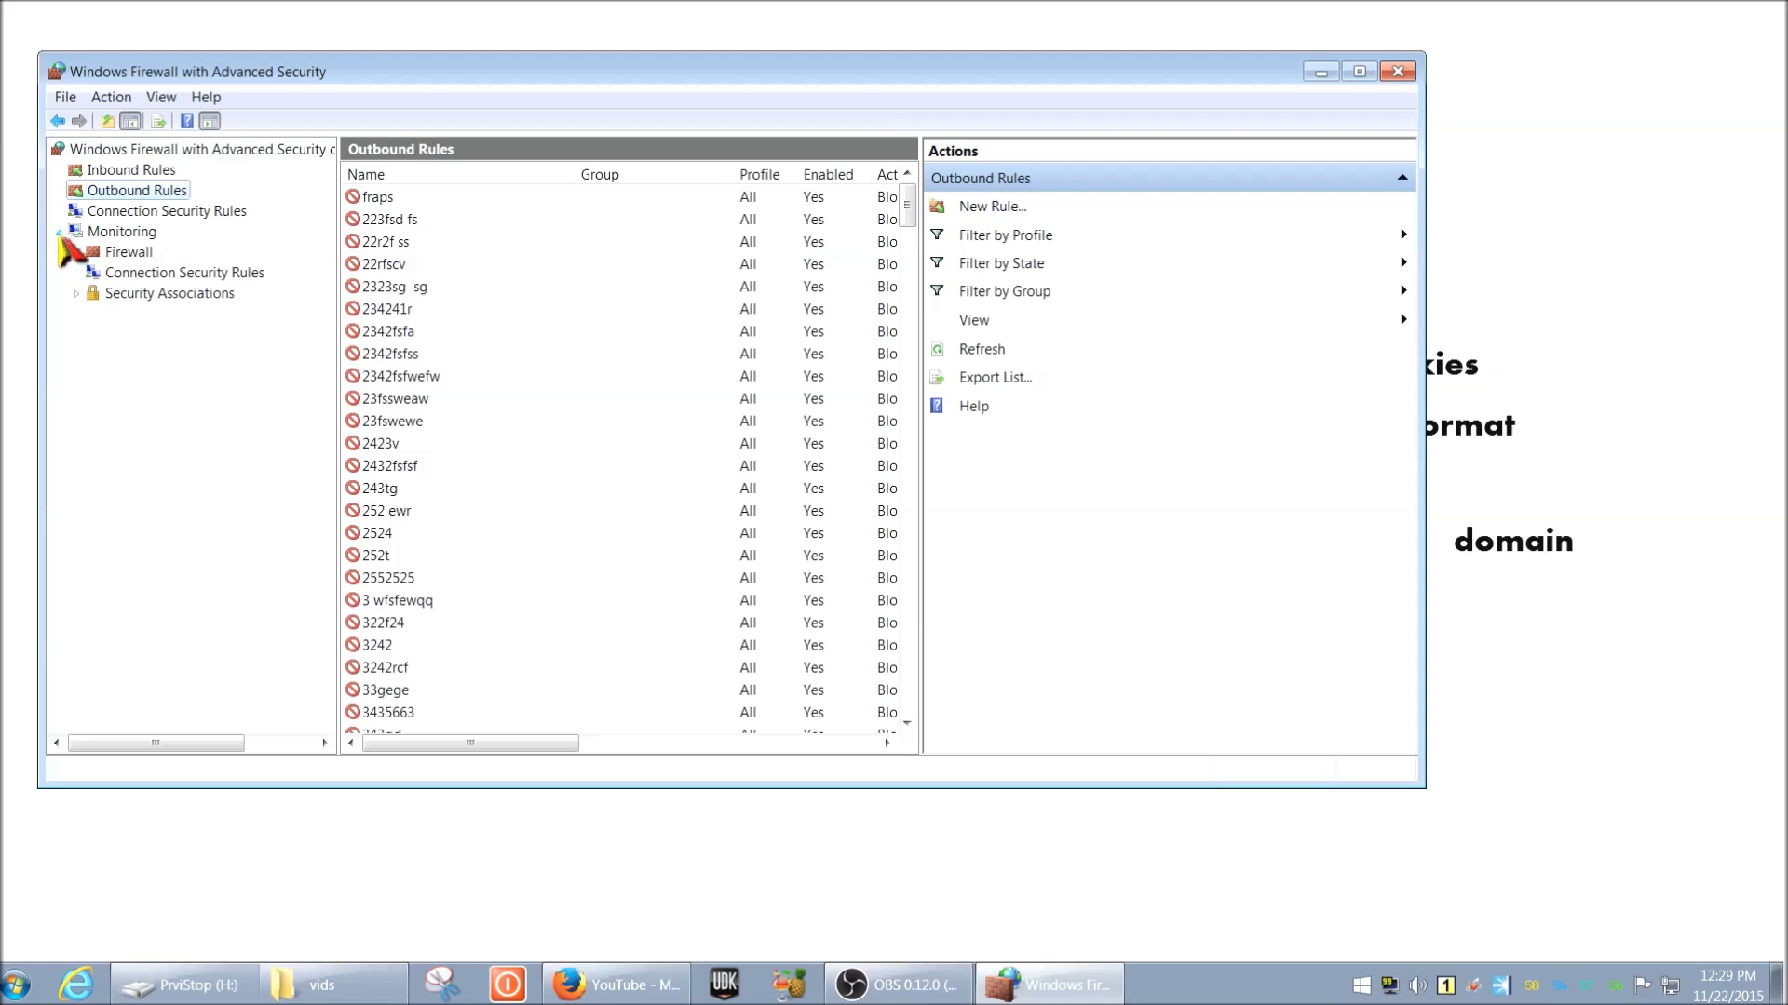
click(135, 273)
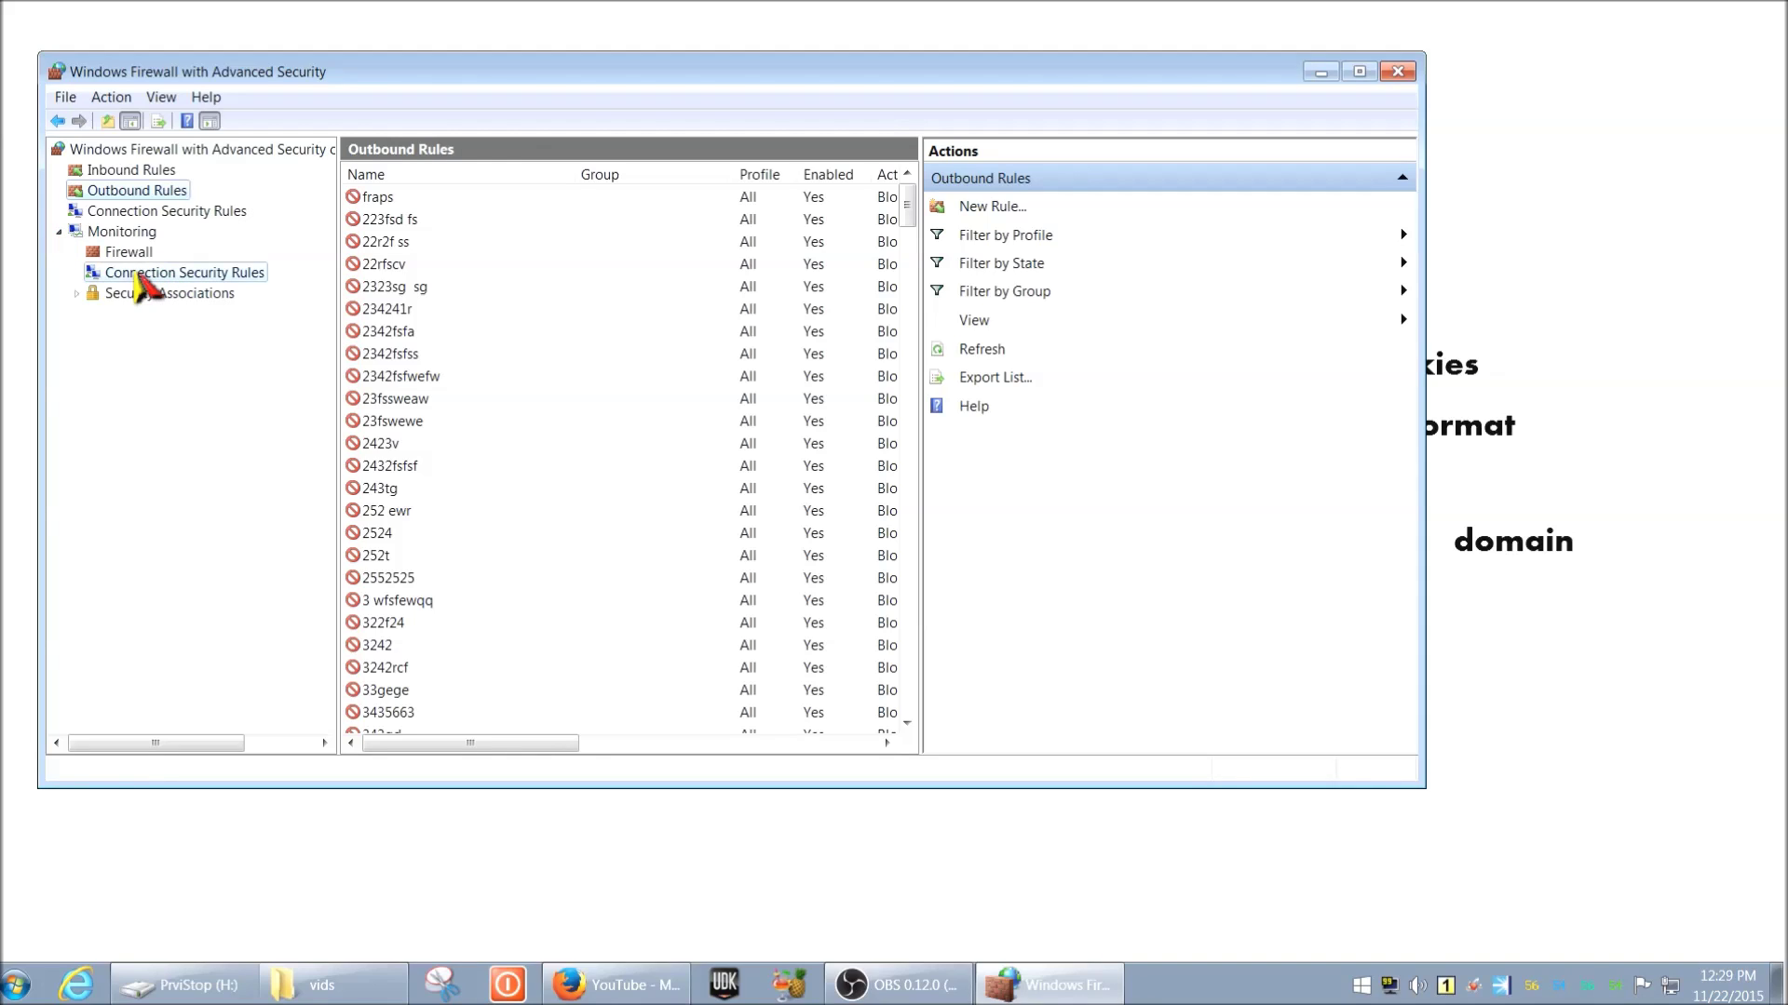
click(75, 294)
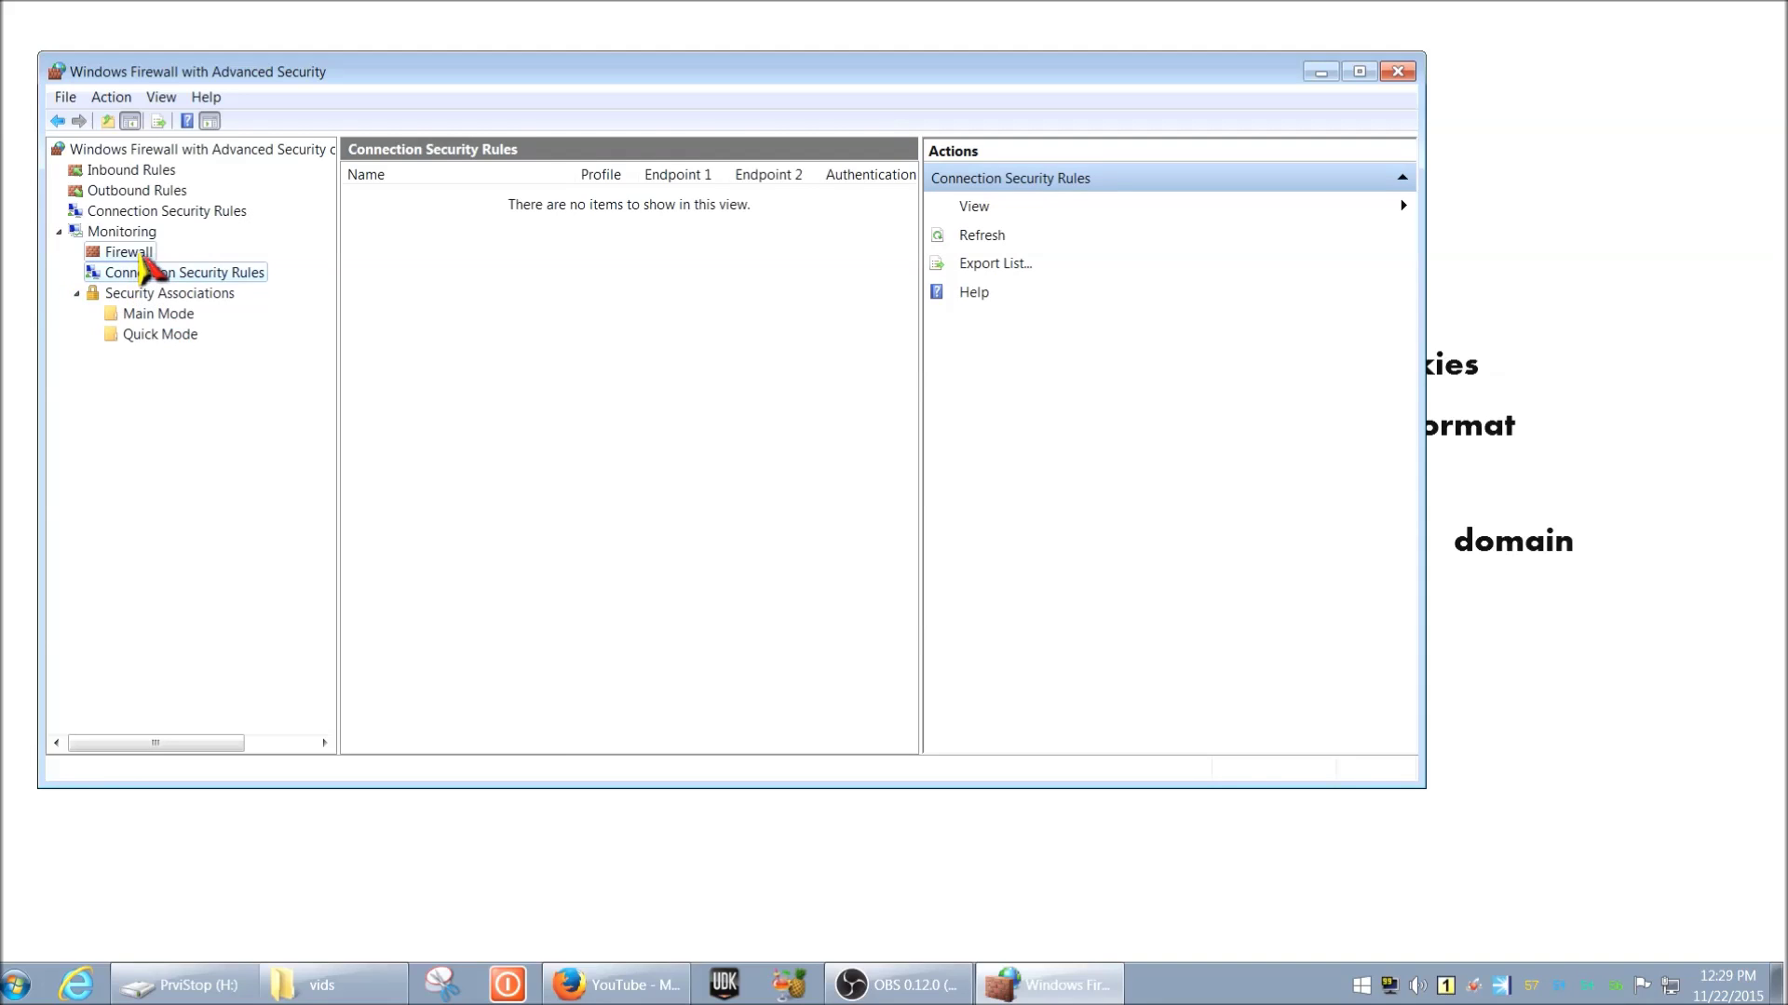
click(130, 253)
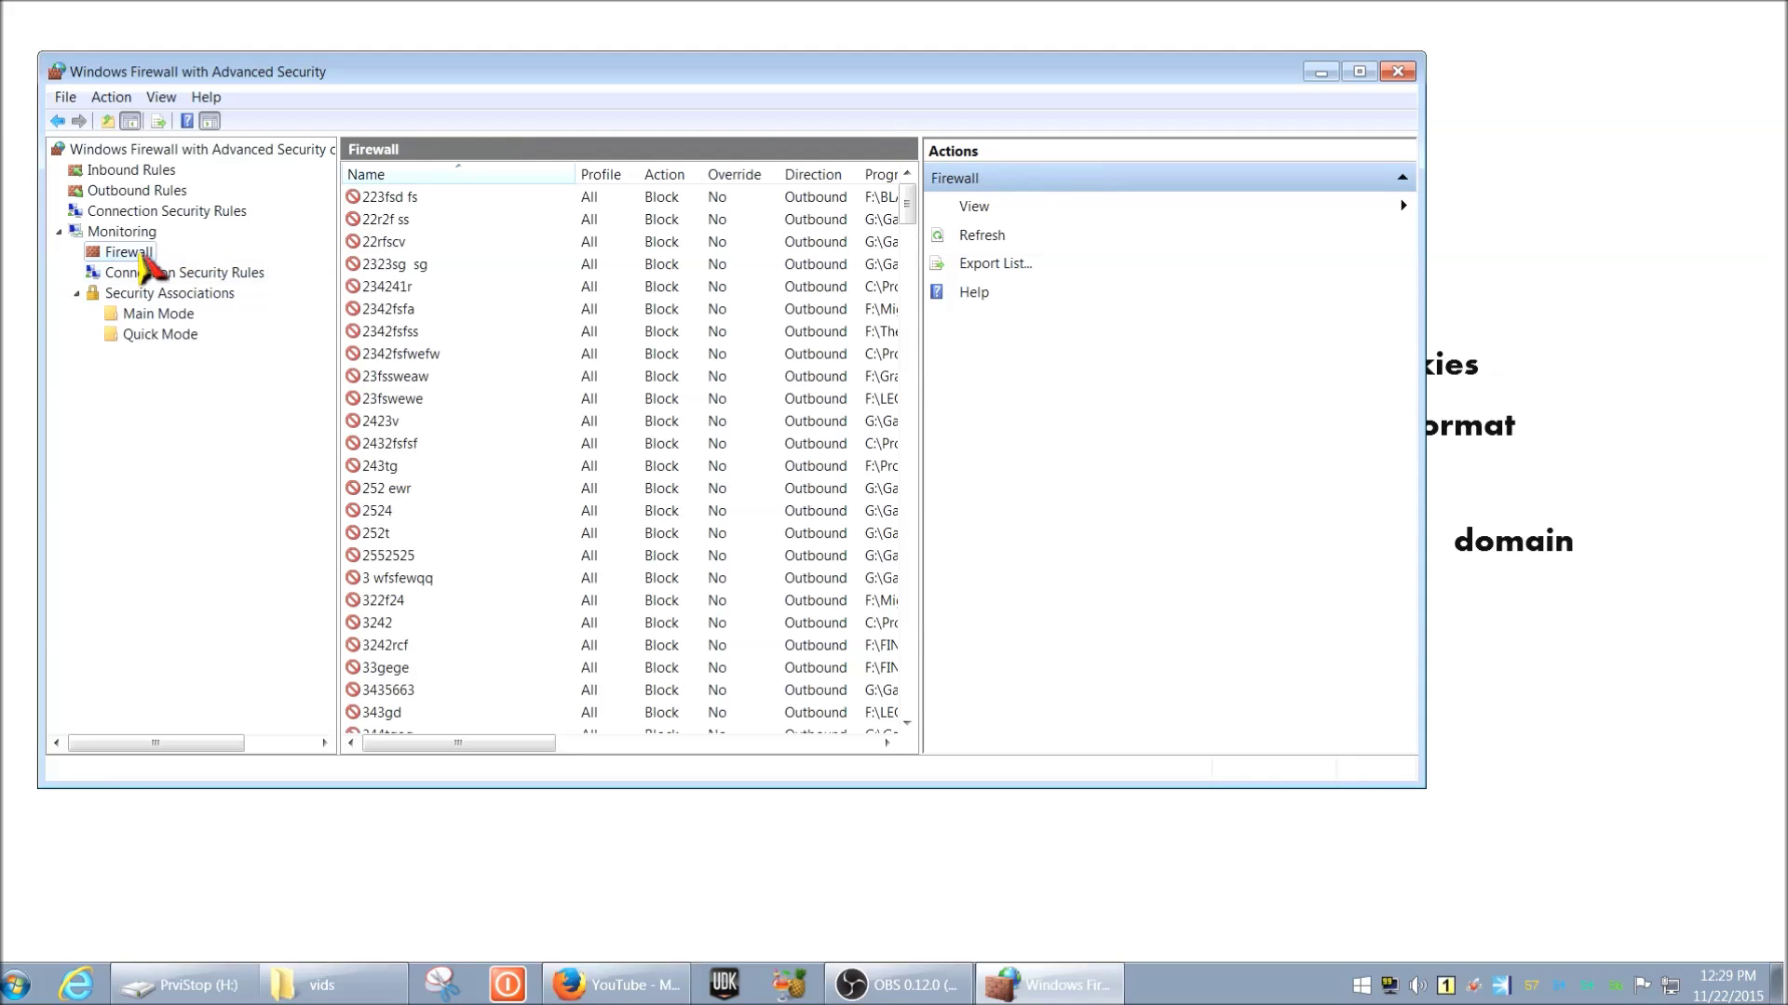
click(59, 233)
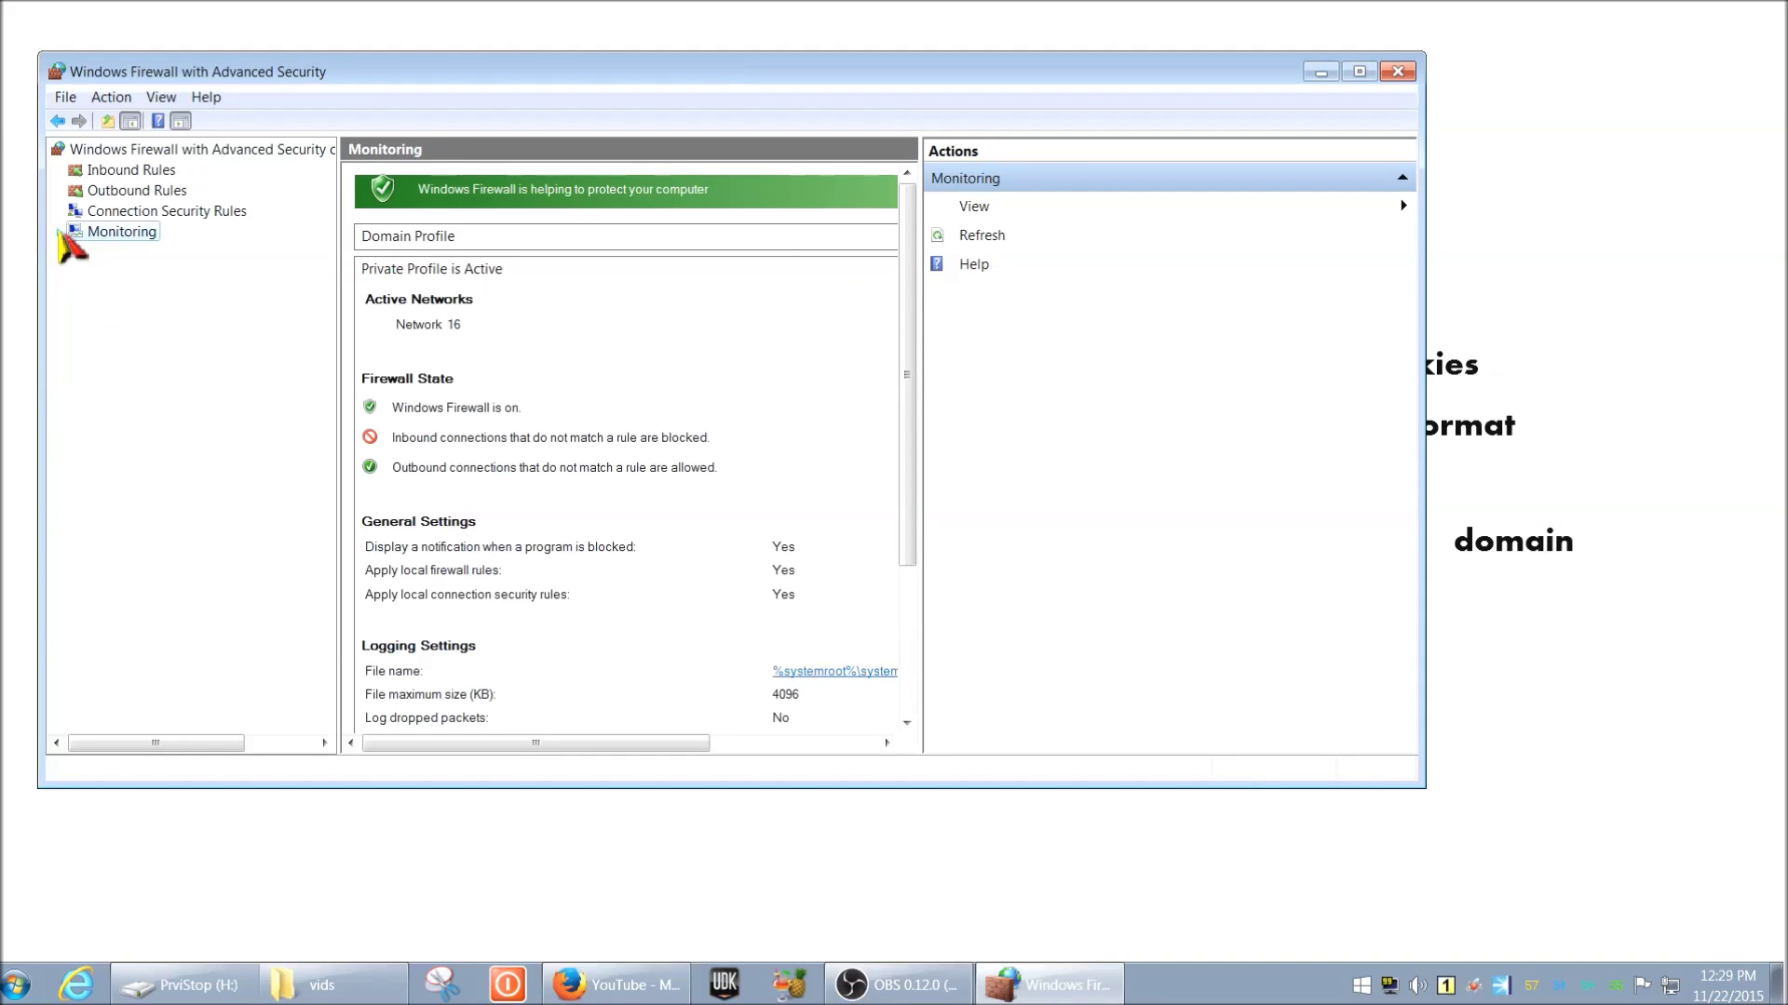